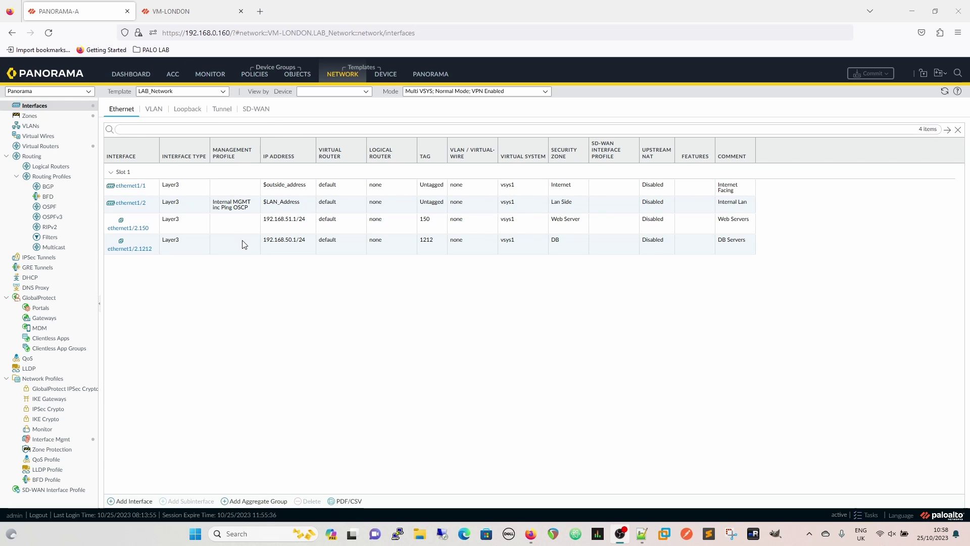
Compare the Ethernet interfaces on the VM-LONDON firewall with those in the LAB_Network template on PANORAMA-A.
left_click(188, 14)
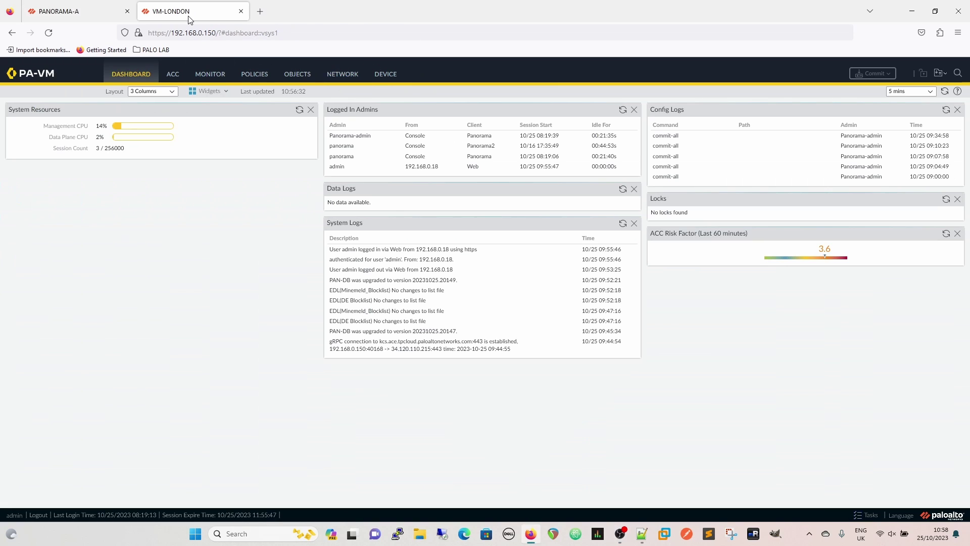
left_click(341, 76)
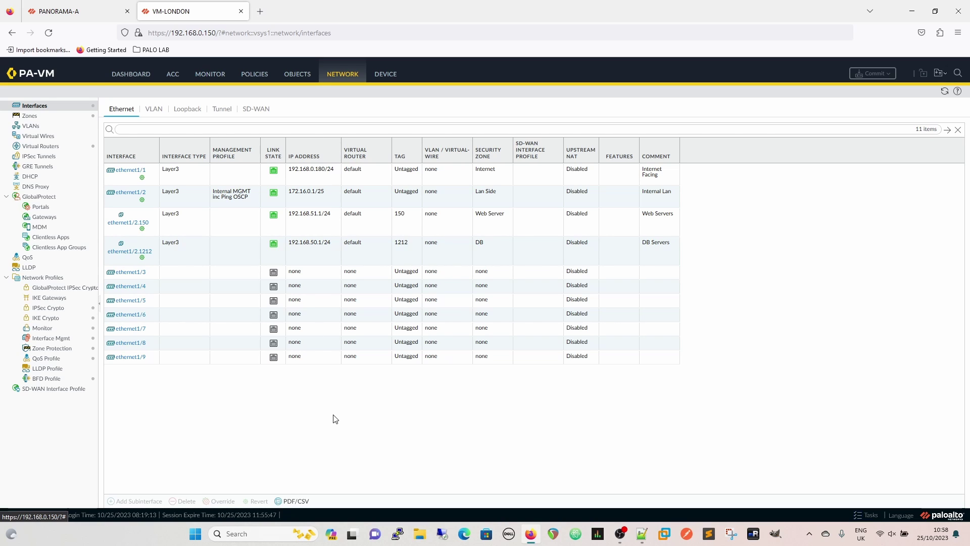
left_click(67, 12)
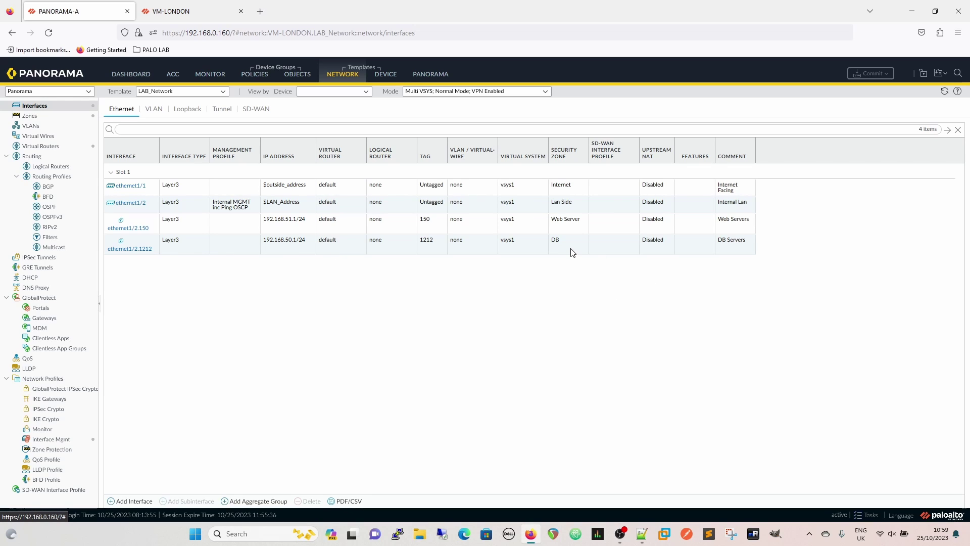
key("ctrl+Tab")
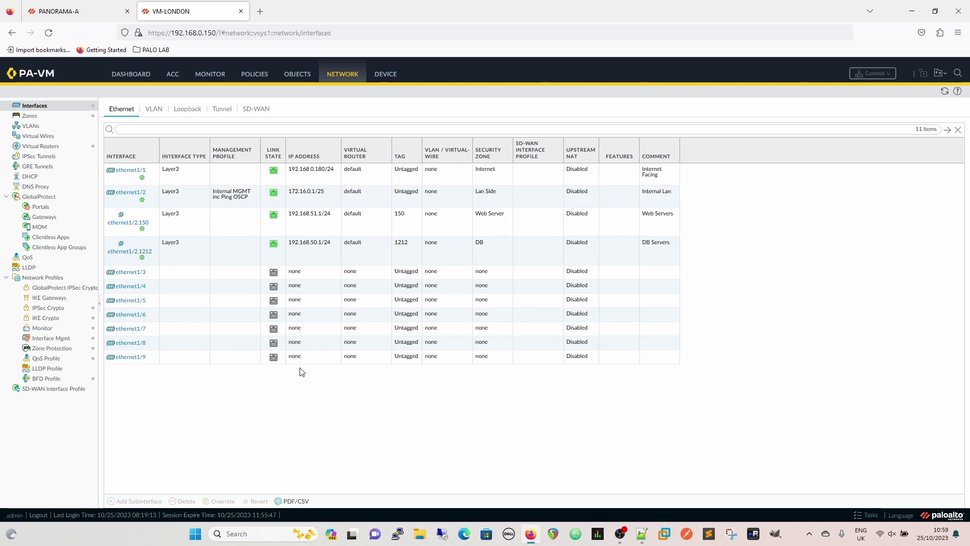
Check VM-LONDON's sync status in PANORAMA-A's managed devices summary and return to the firewall's interface list.
left_click(77, 6)
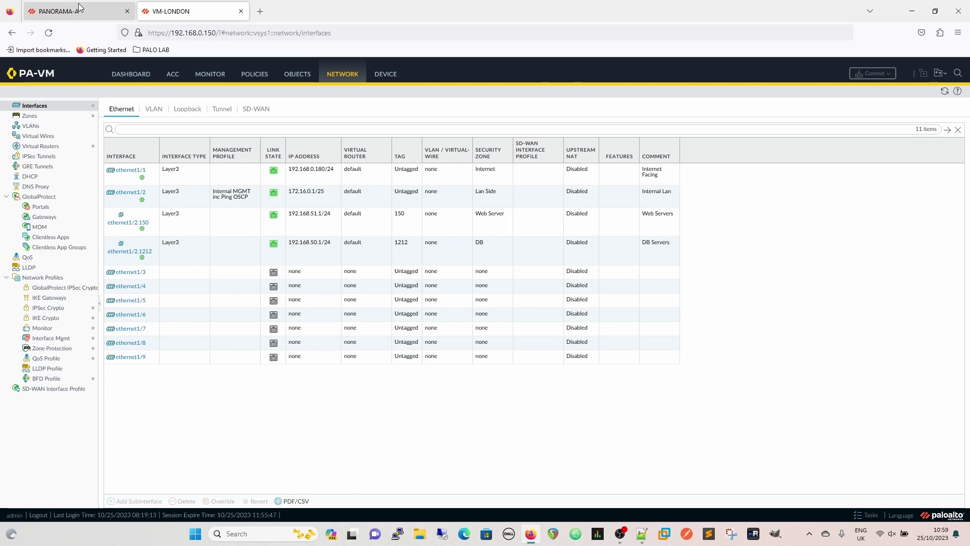
left_click(428, 75)
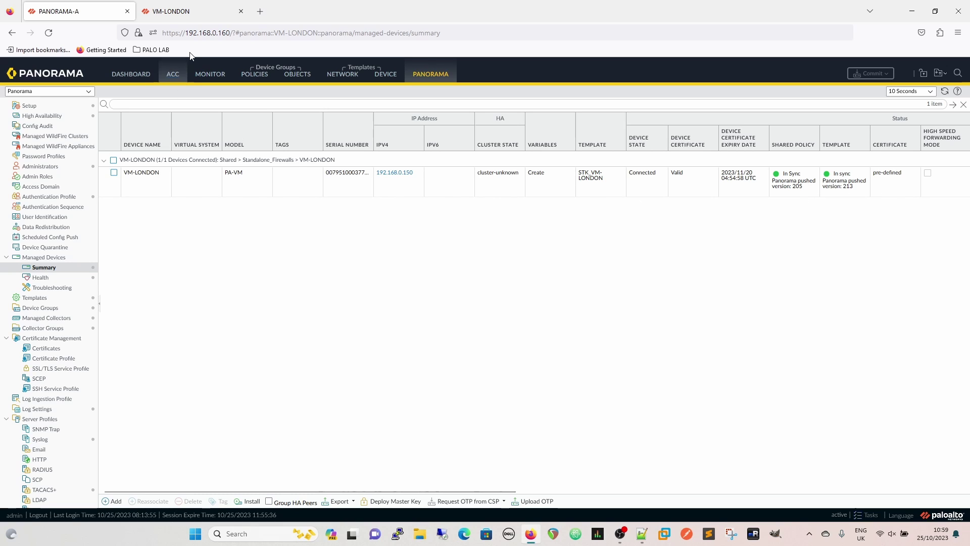
left_click(189, 11)
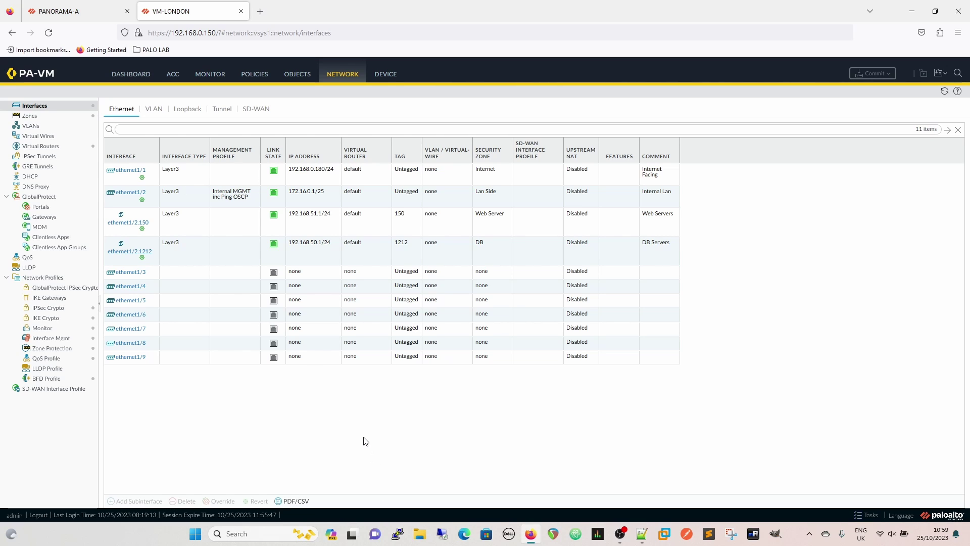
On PANORAMA-A, delete the DB Servers subinterface ethernet1/2.1212 from the LAB_Network template.
left_click(43, 12)
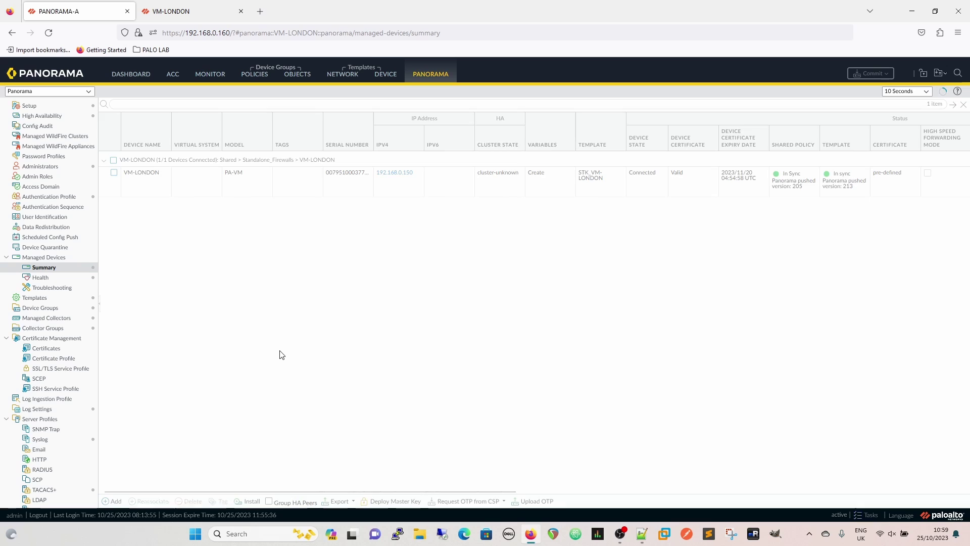
left_click(343, 76)
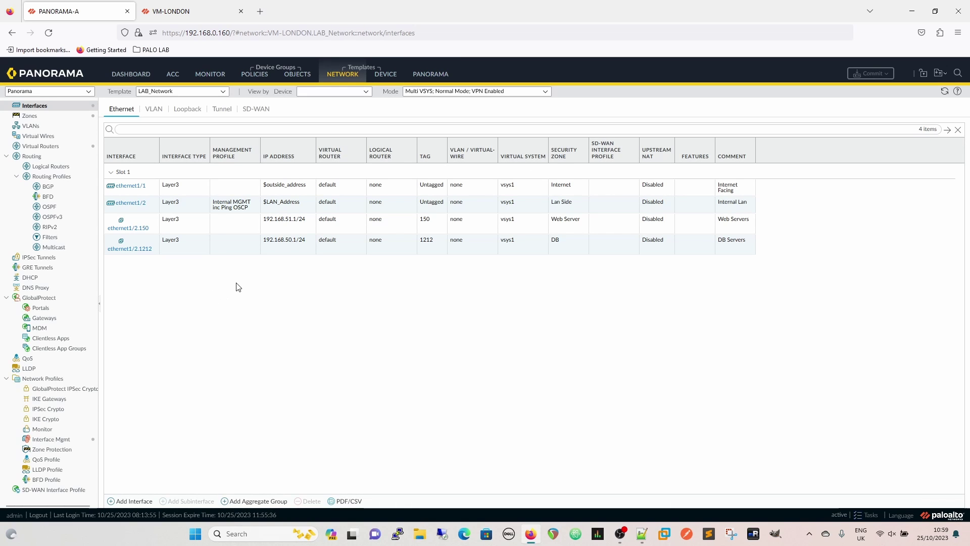
left_click(186, 249)
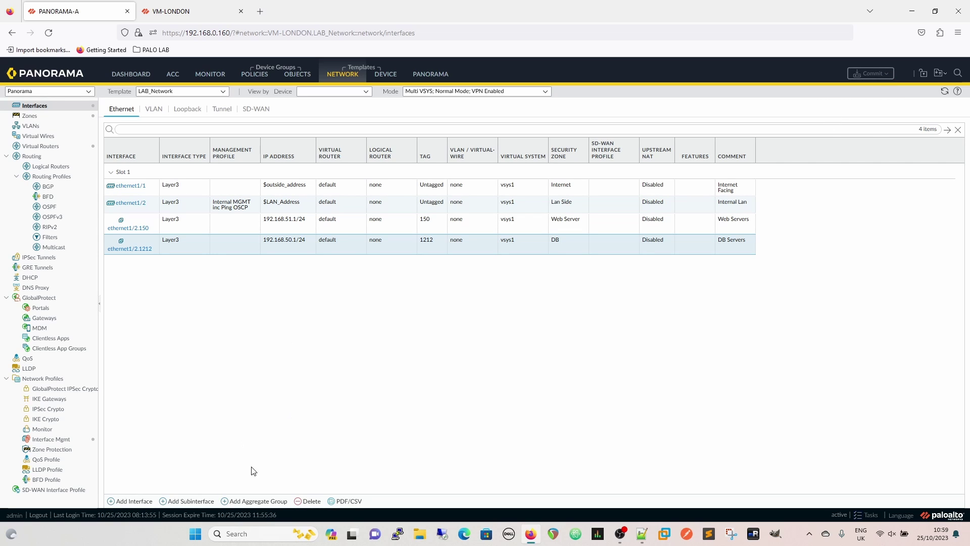
left_click(305, 502)
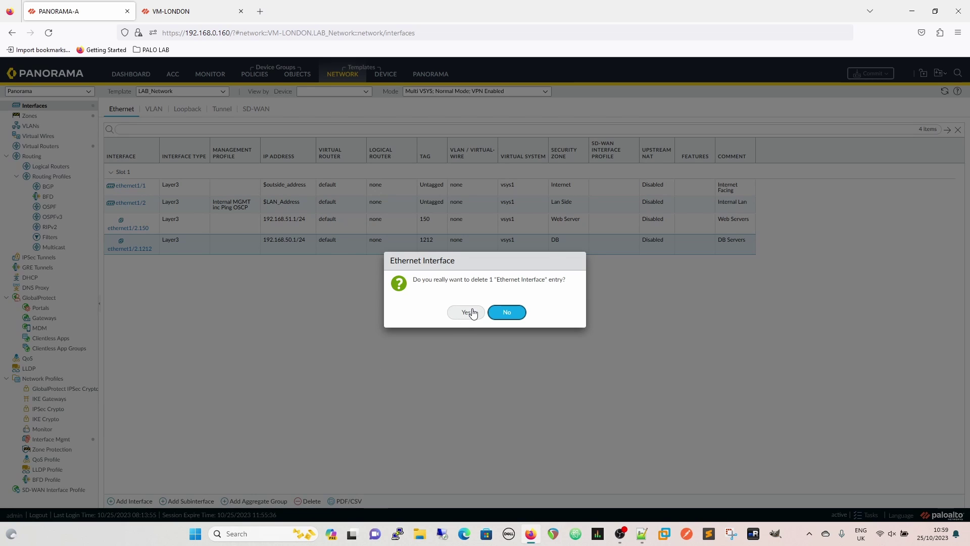
left_click(469, 312)
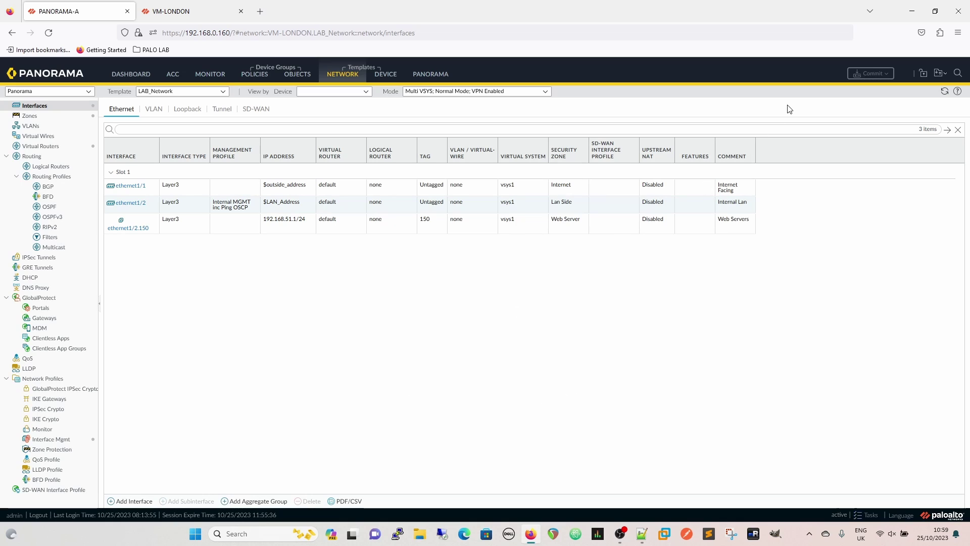
Commit the template change to Panorama only, without pushing it to devices, and dismiss the commit status.
left_click(885, 81)
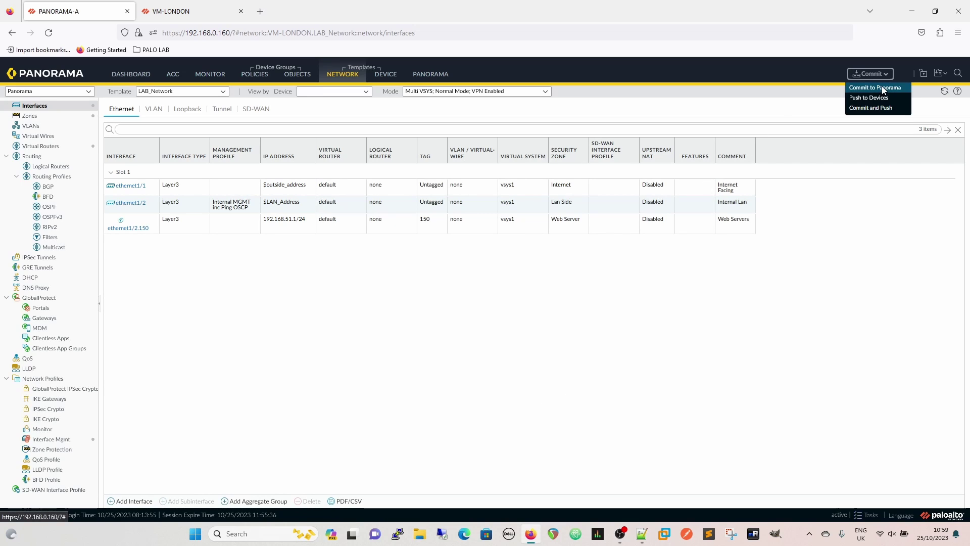
left_click(881, 87)
left_click(626, 413)
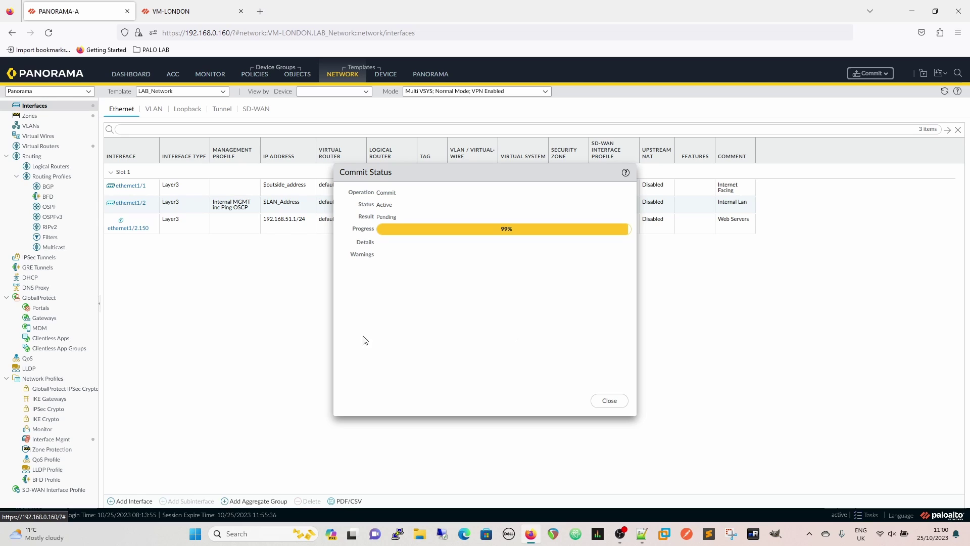
left_click(608, 402)
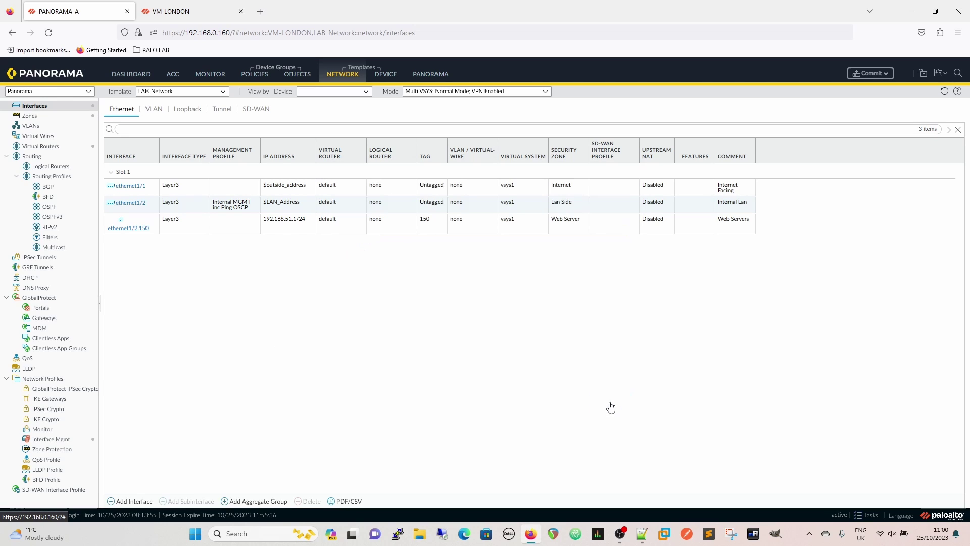
On VM-LONDON, inspect the settings of interface ethernet1/2 and subinterface ethernet1/2.150 without changing them.
left_click(182, 12)
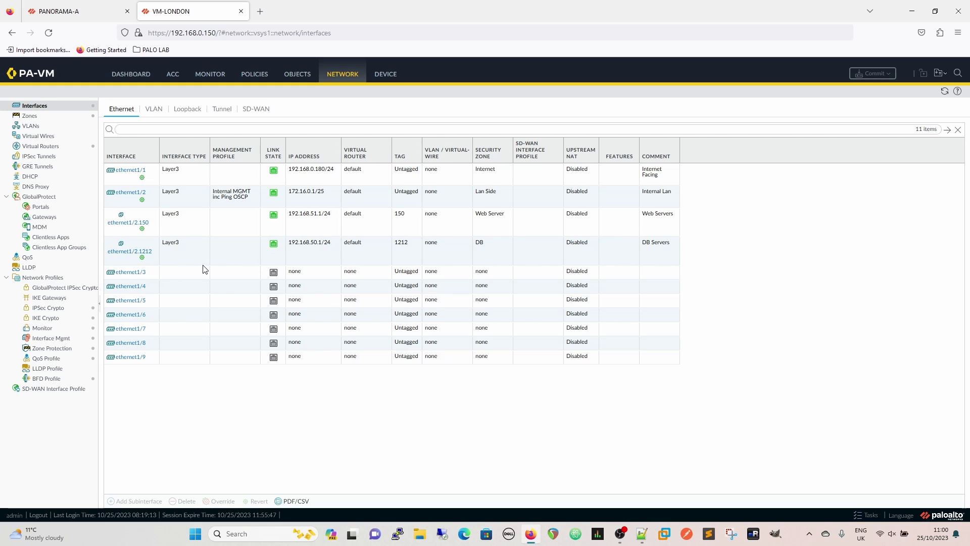
left_click(128, 204)
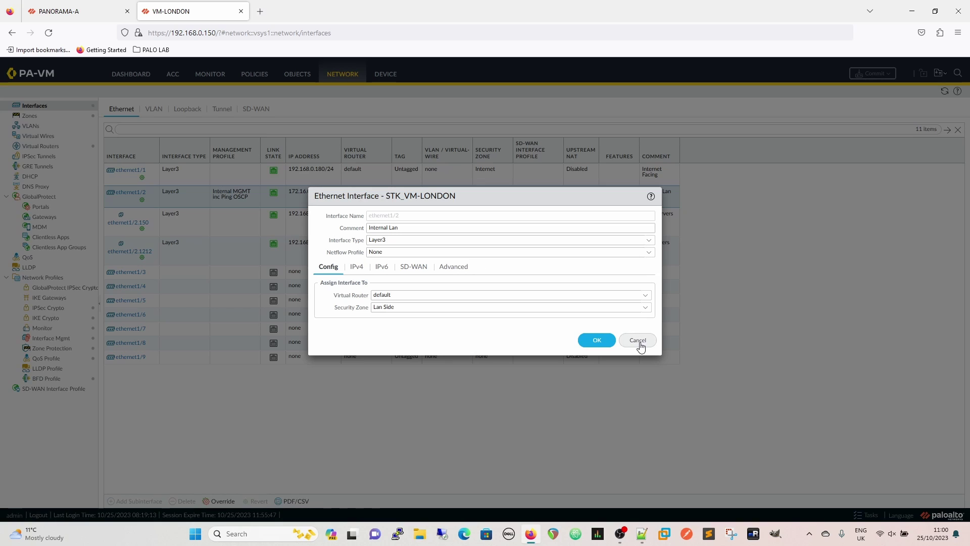
left_click(637, 340)
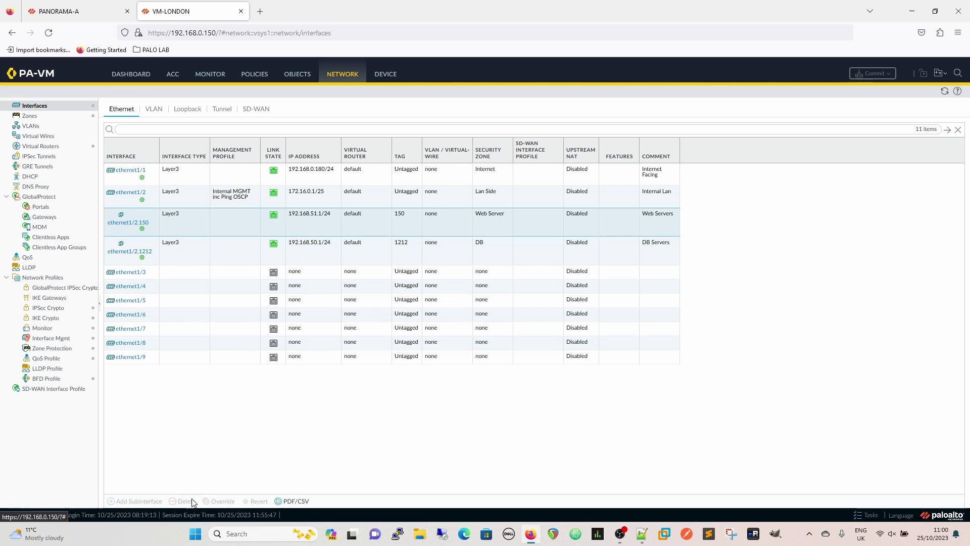
left_click(119, 224)
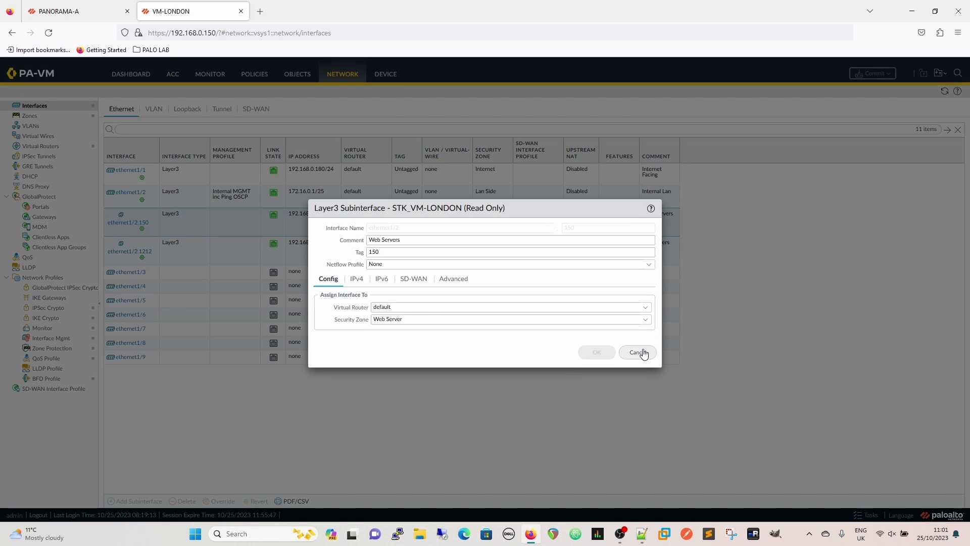
left_click(639, 353)
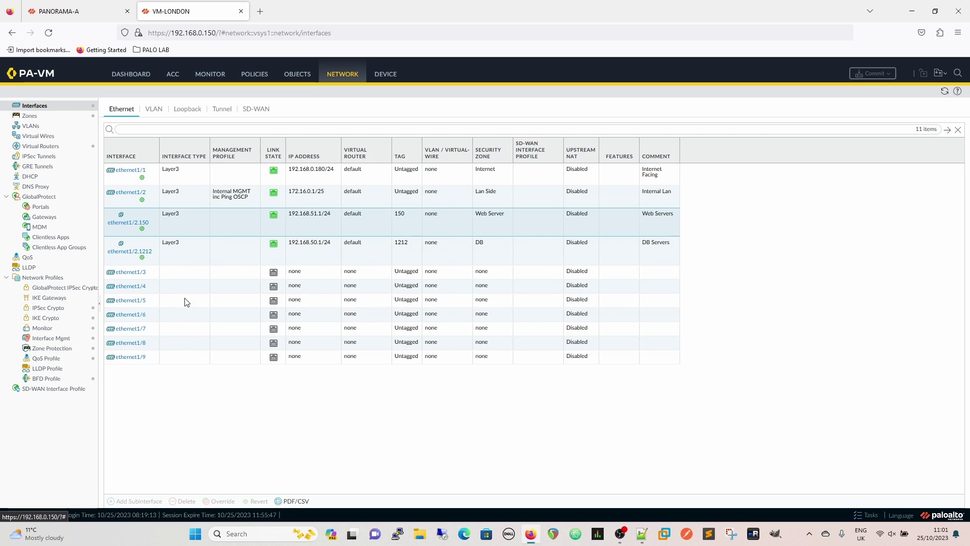
Look at the running tasks in the Task Manager on PANORAMA-A and close it.
left_click(94, 12)
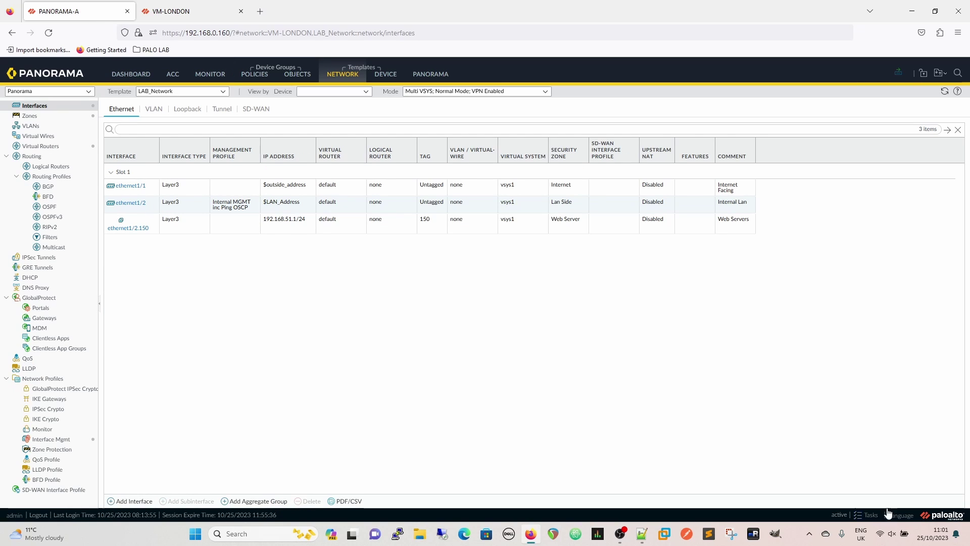
left_click(866, 515)
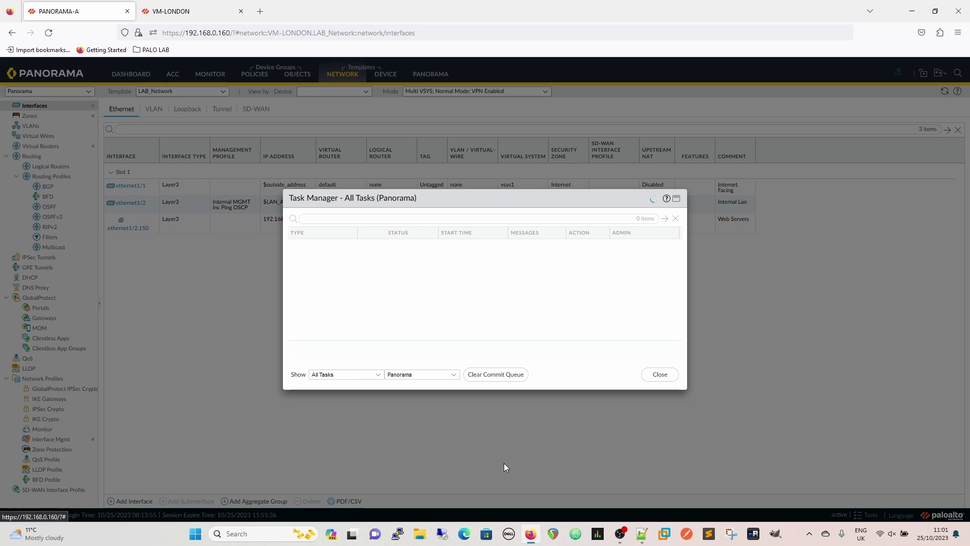
left_click(659, 361)
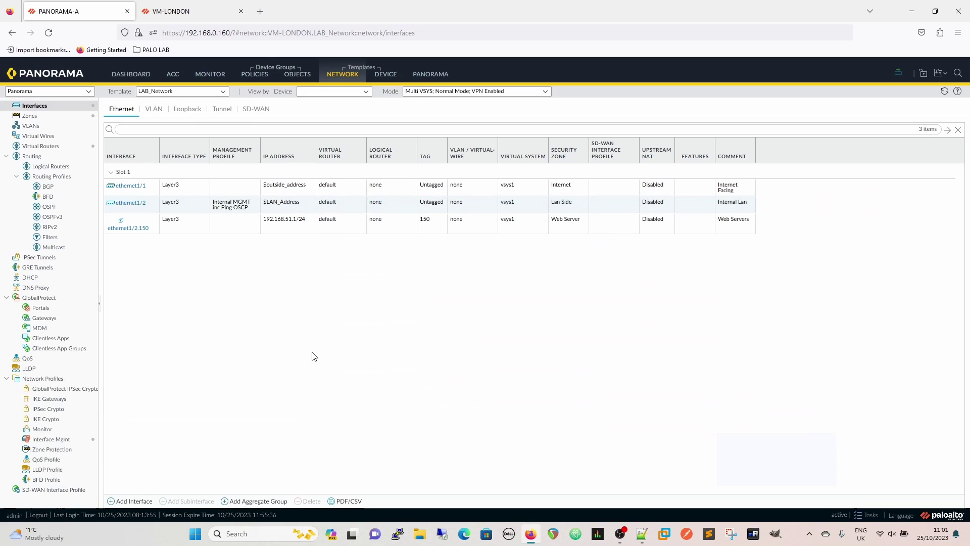
On VM-LONDON, open the device's Panorama Settings for editing and paste the auth key.
left_click(190, 11)
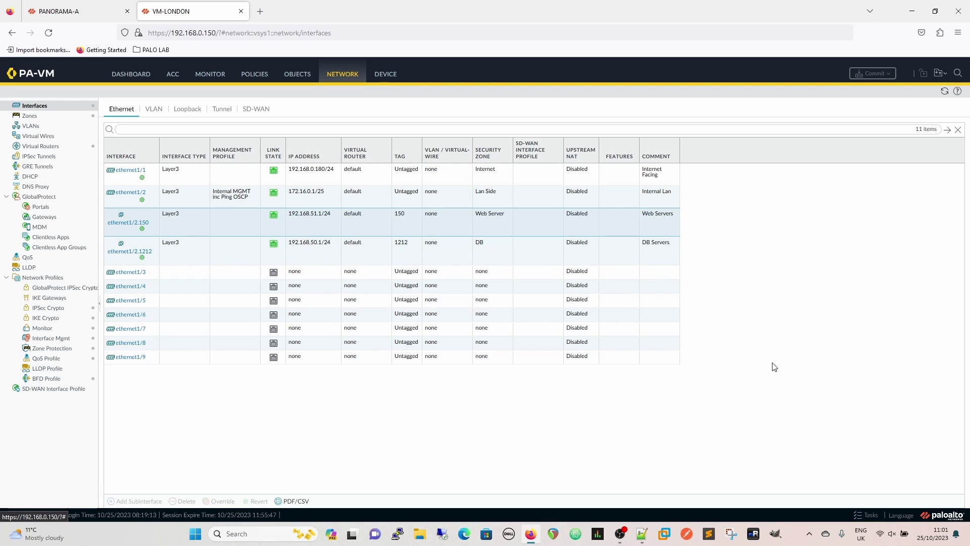
left_click(393, 75)
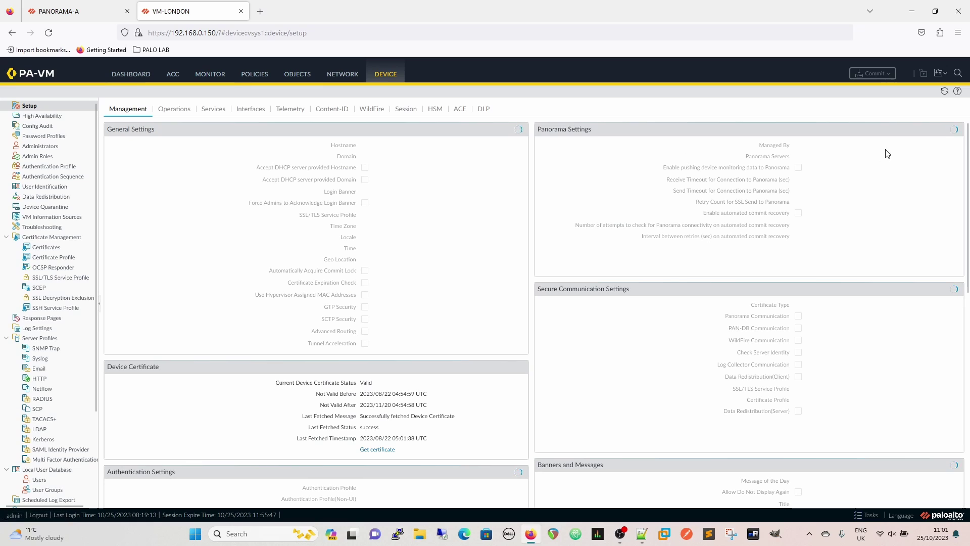
left_click(957, 130)
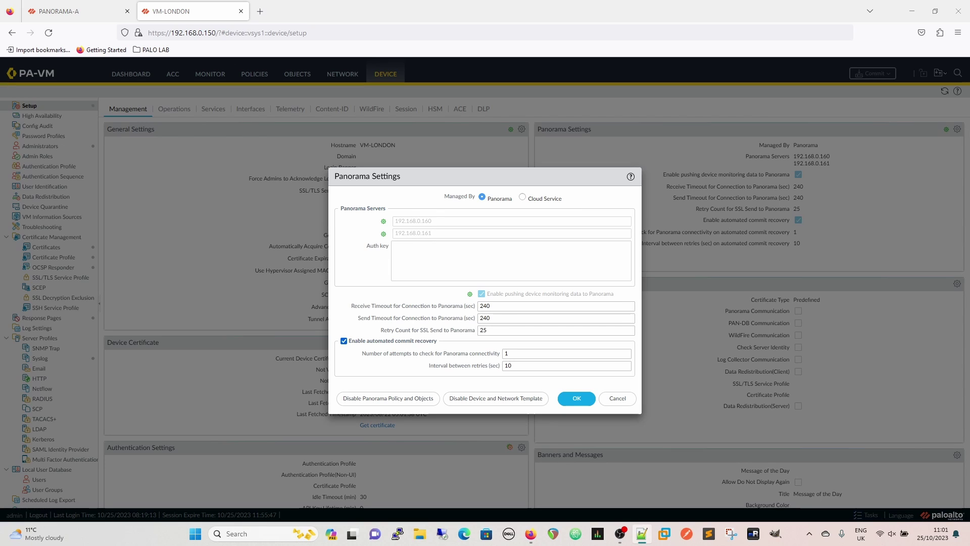
right_click(403, 253)
left_click(423, 327)
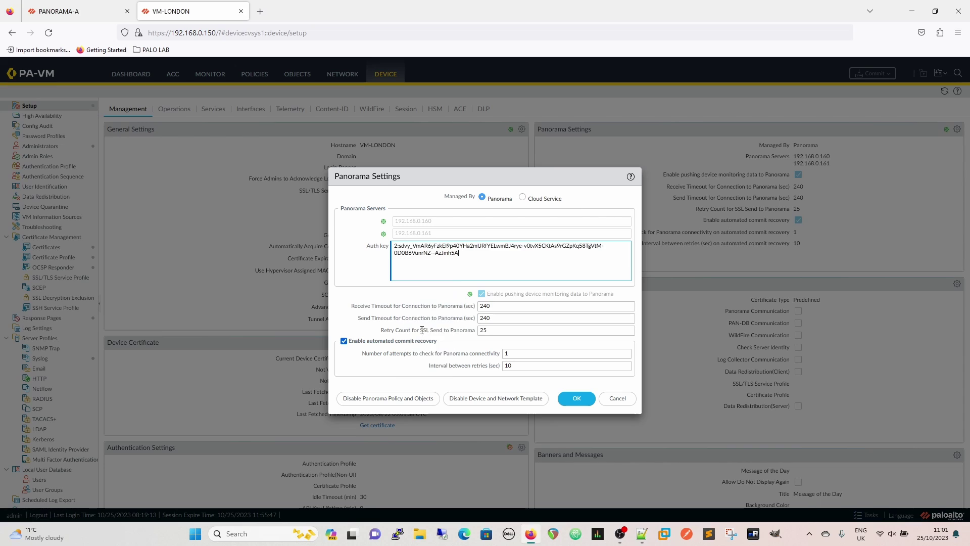
Disable the device and network template, importing a local copy before disabling, and apply the Panorama Settings.
left_click(496, 402)
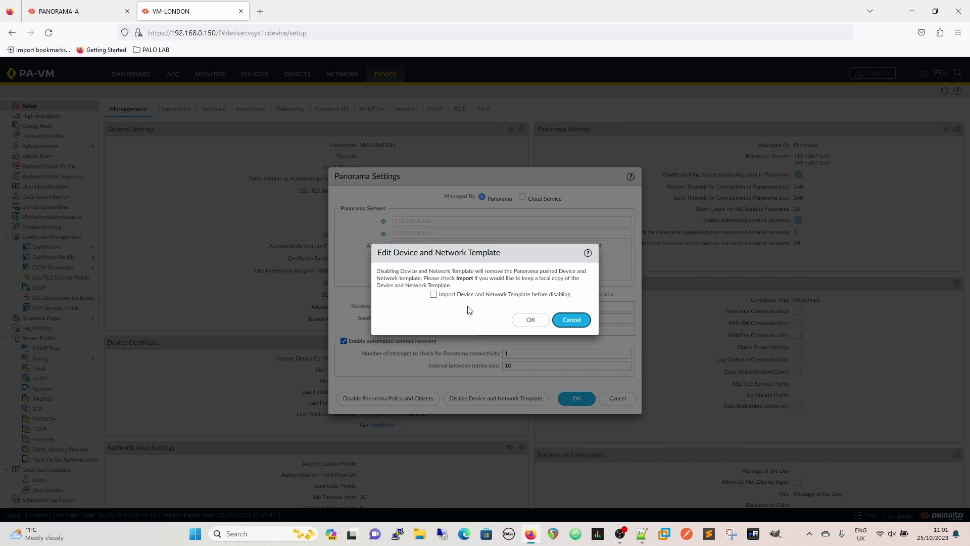
left_click(433, 295)
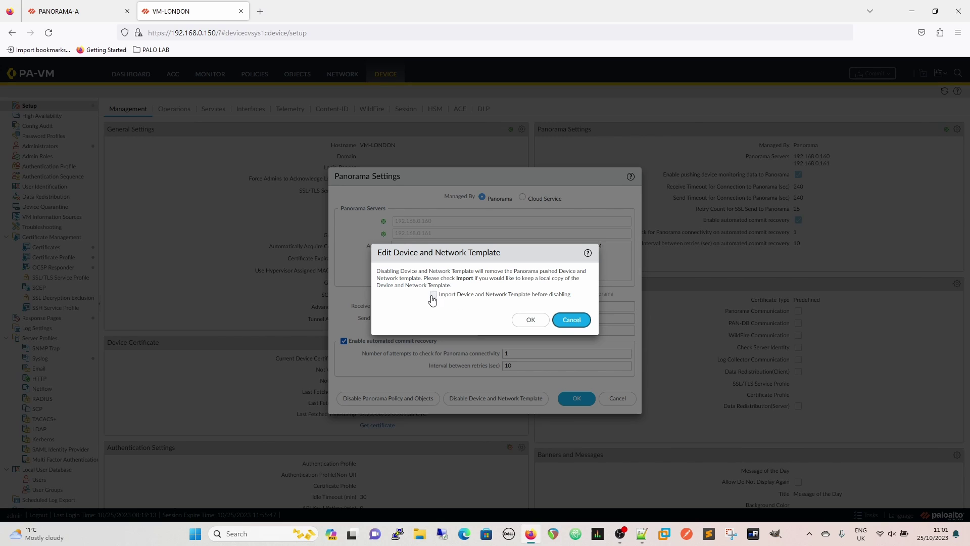
left_click(530, 320)
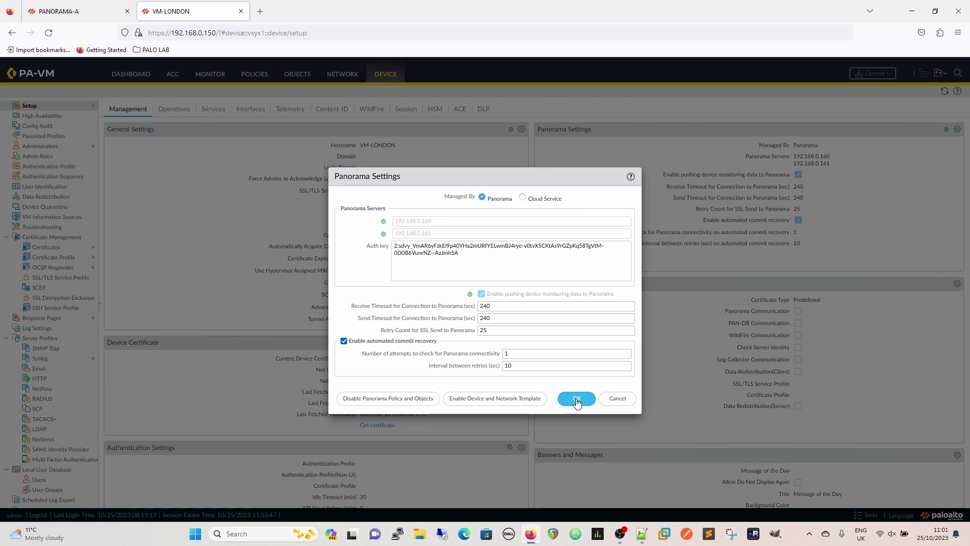
left_click(576, 398)
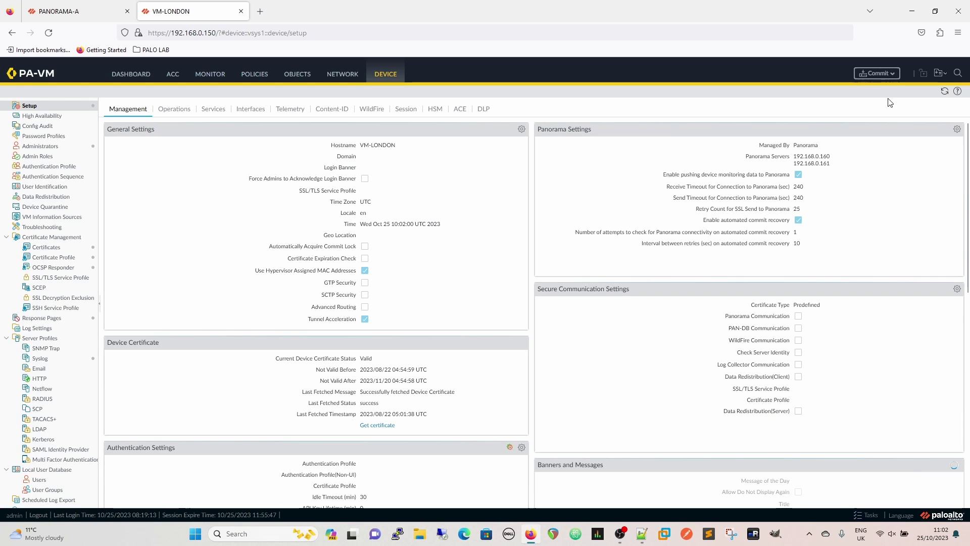
Commit all changes on the firewall, review the commit's app dependencies and close the commit status.
left_click(897, 76)
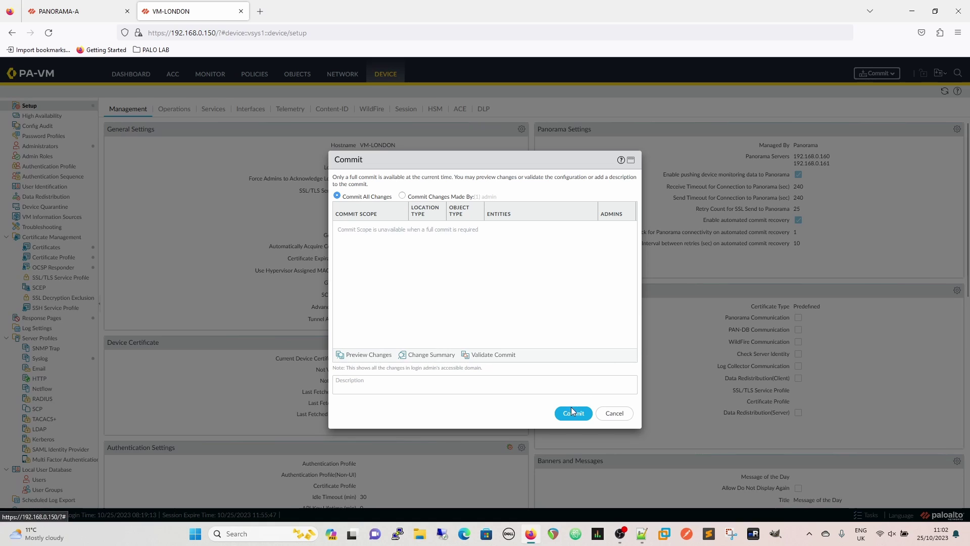
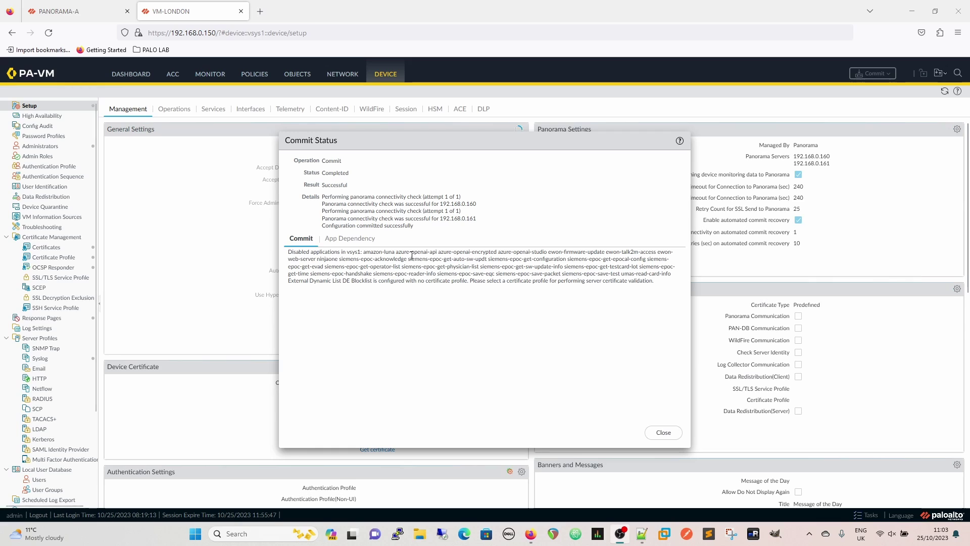
left_click(365, 240)
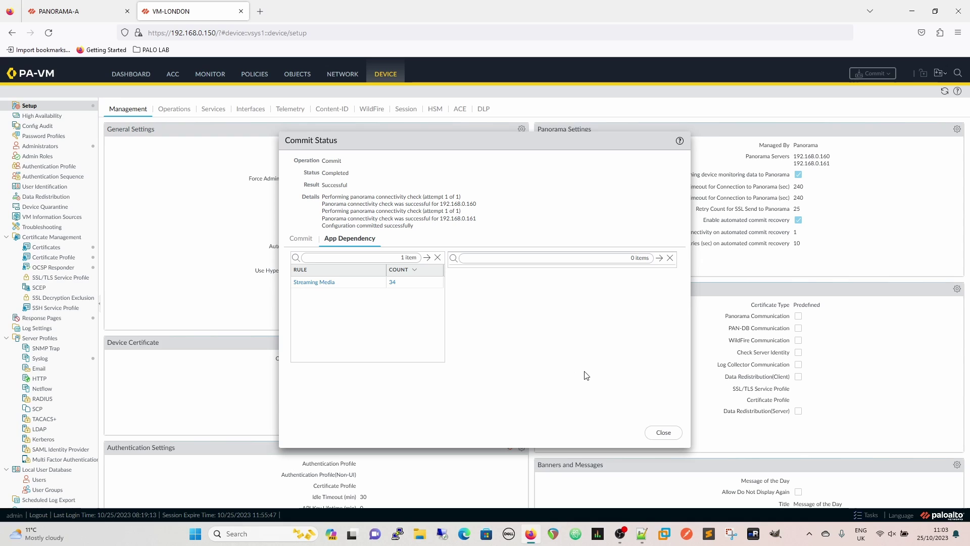
left_click(663, 433)
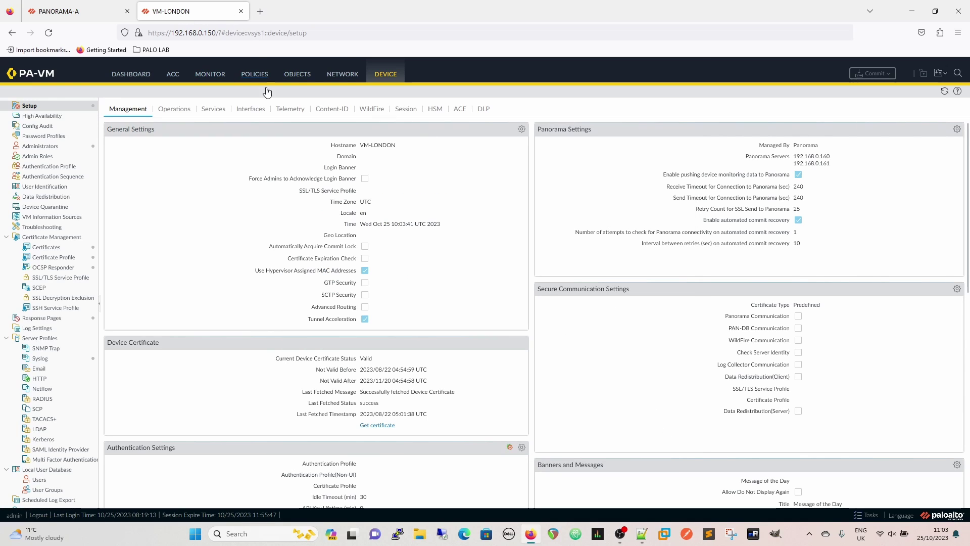
Compare VM-LONDON's Ethernet interfaces with the LAB_Network template on PANORAMA-A and delete the subinterface ethernet1/2.1212 on the firewall.
left_click(343, 76)
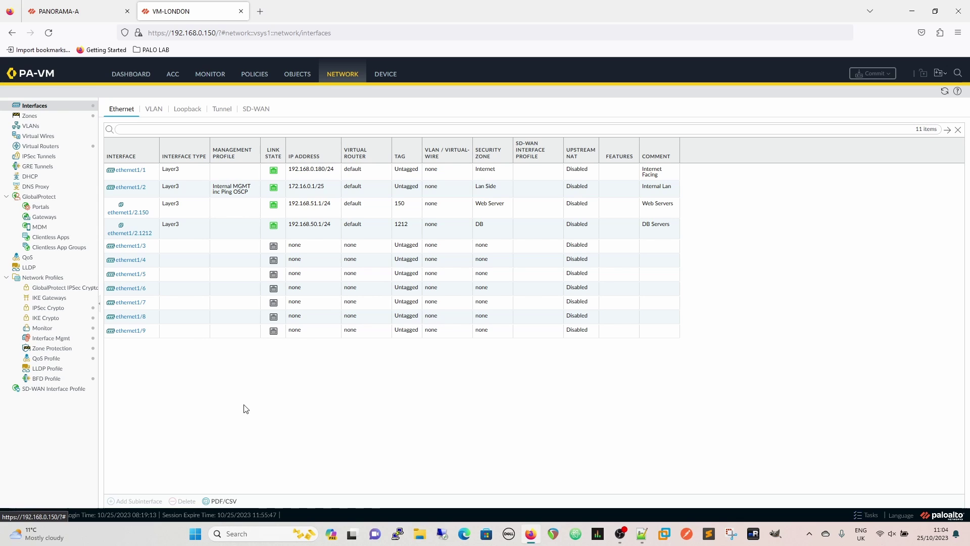
left_click(76, 11)
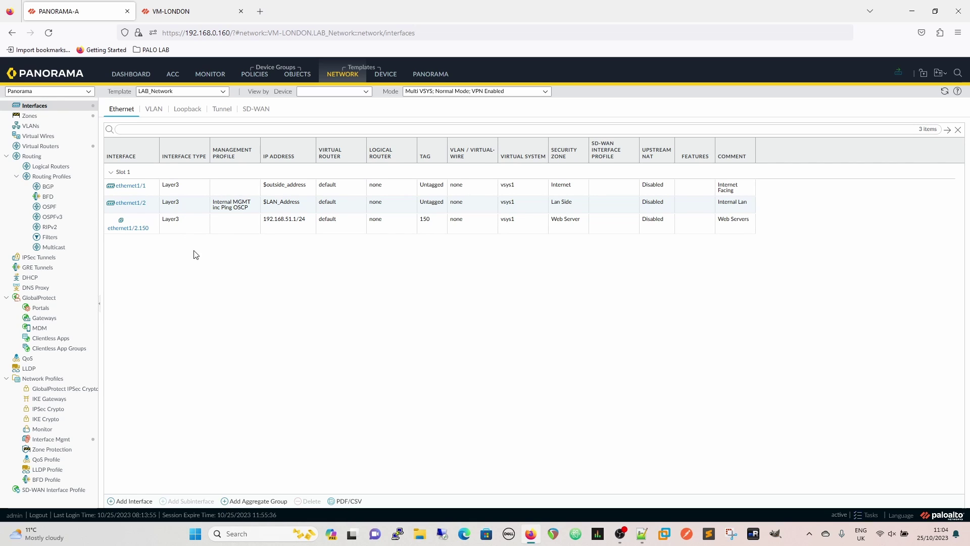
left_click(171, 12)
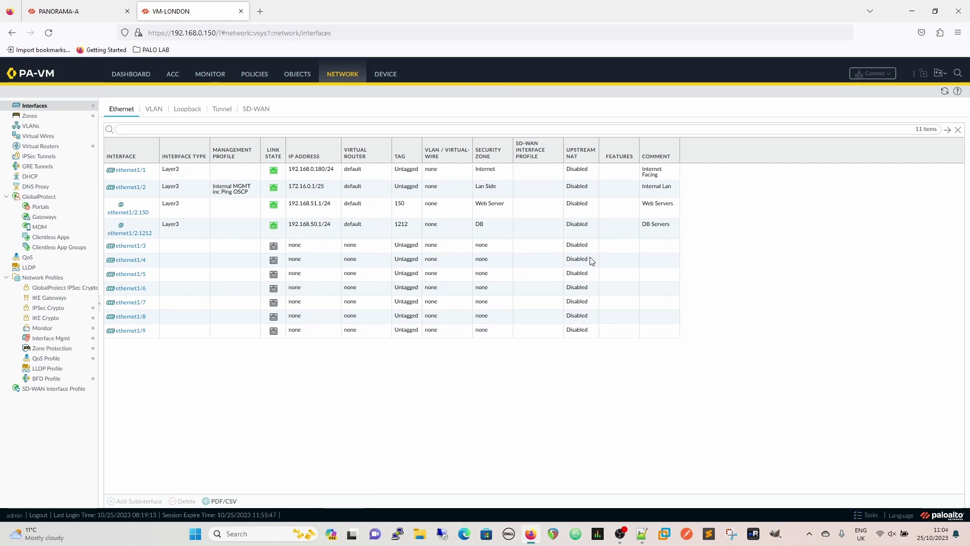
left_click(181, 235)
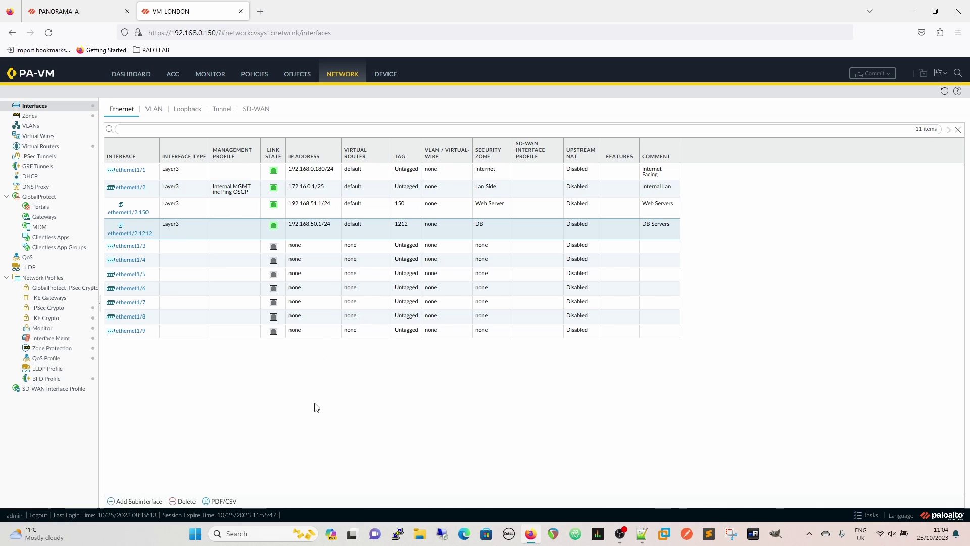
left_click(184, 501)
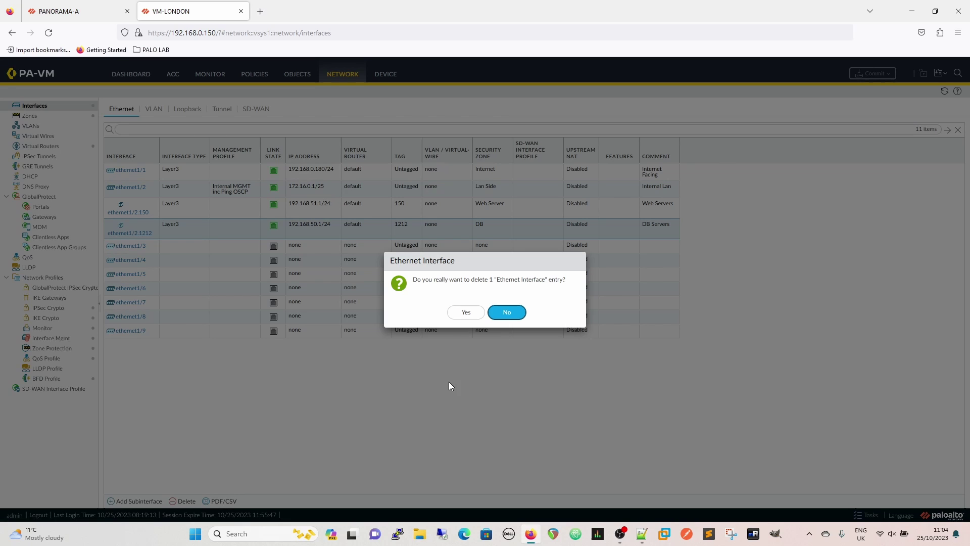
left_click(464, 313)
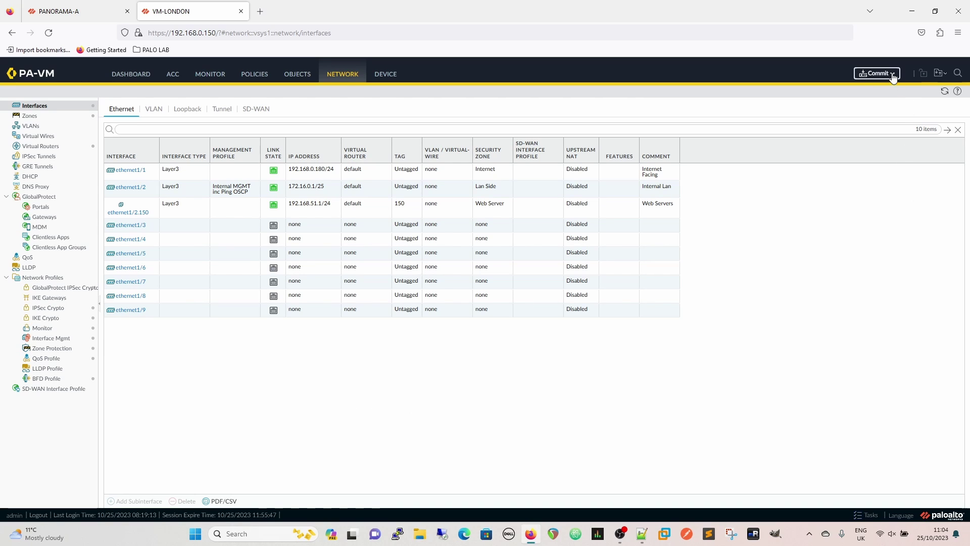
Commit the changes on VM-LONDON, close the commit status and compare its Ethernet interfaces with the LAB_Network template on PANORAMA-A.
left_click(877, 73)
left_click(572, 414)
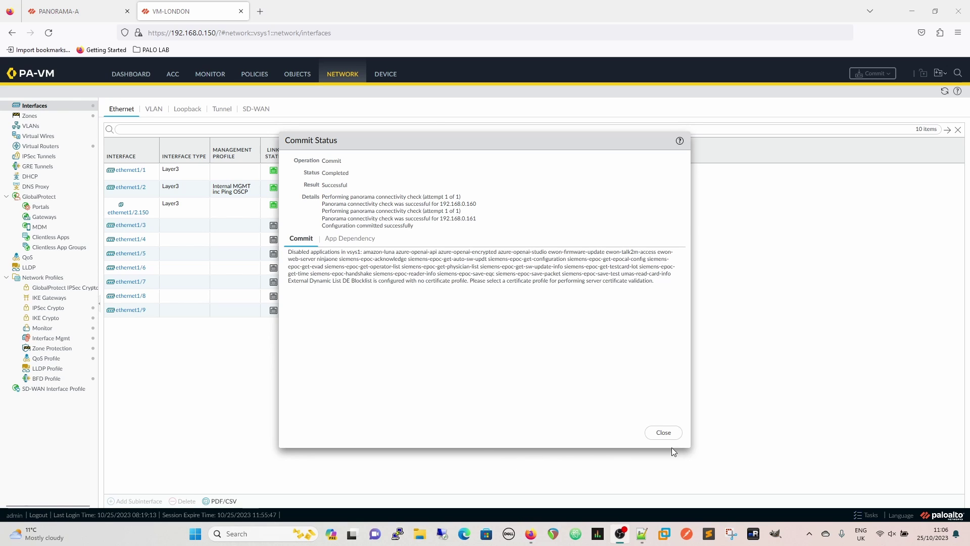
left_click(665, 432)
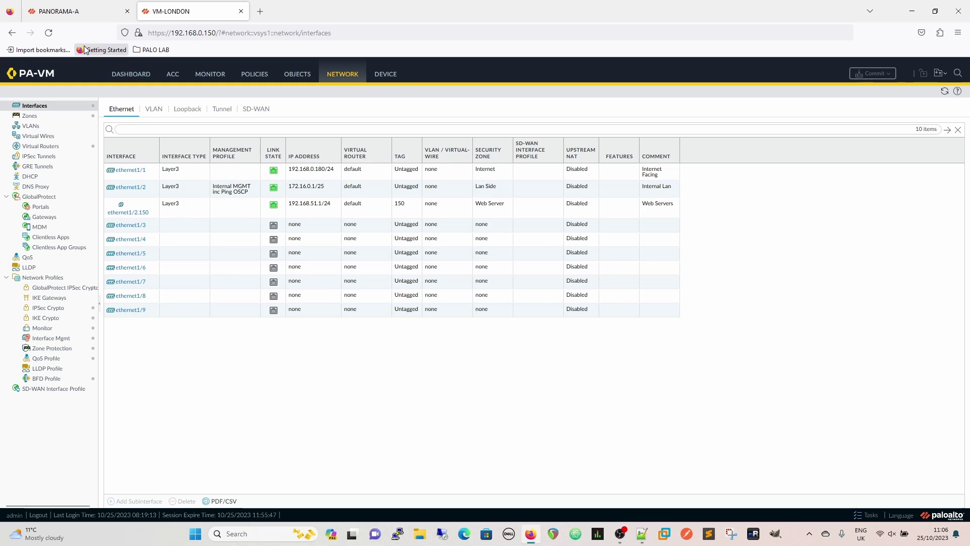
left_click(71, 11)
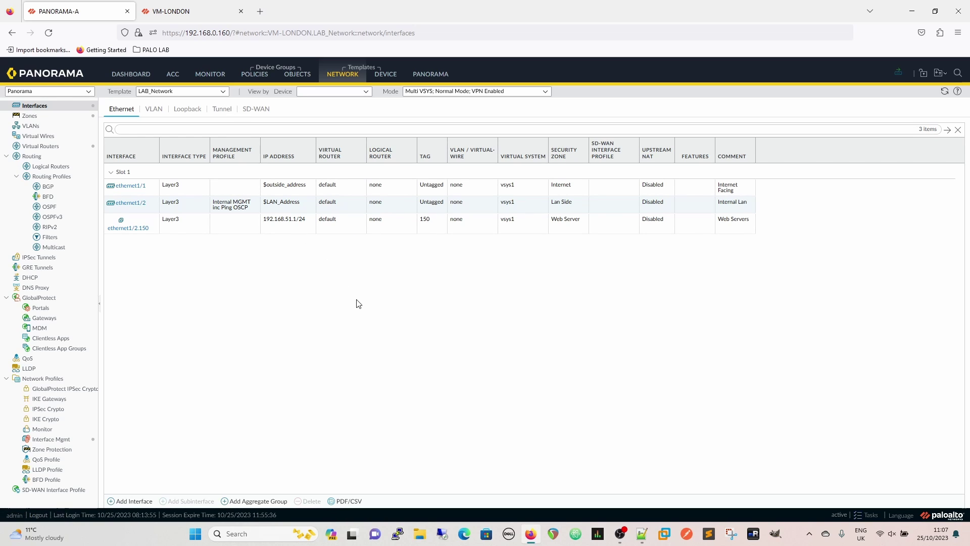
left_click(170, 13)
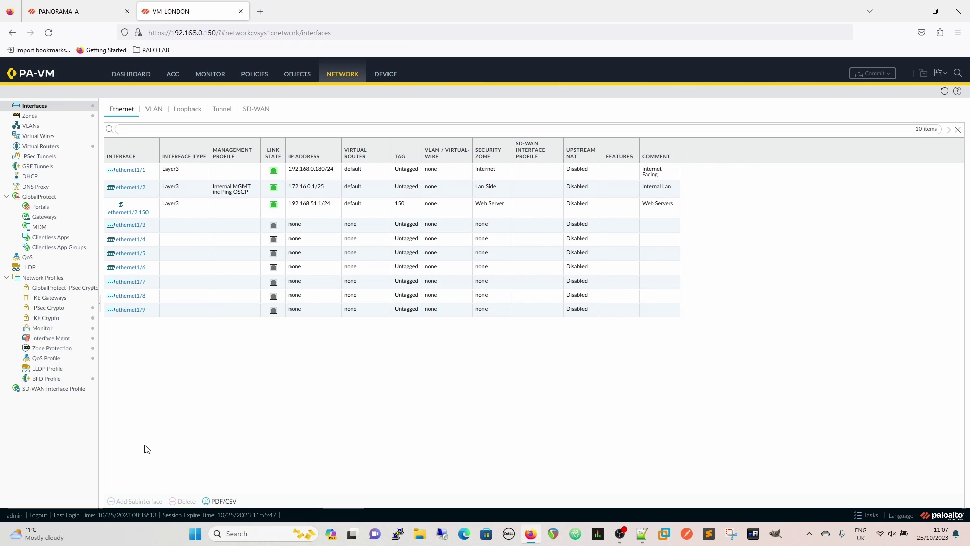
In VM-LONDON's Panorama Settings, paste the auth key, enable the device and network template, and apply the settings.
left_click(385, 75)
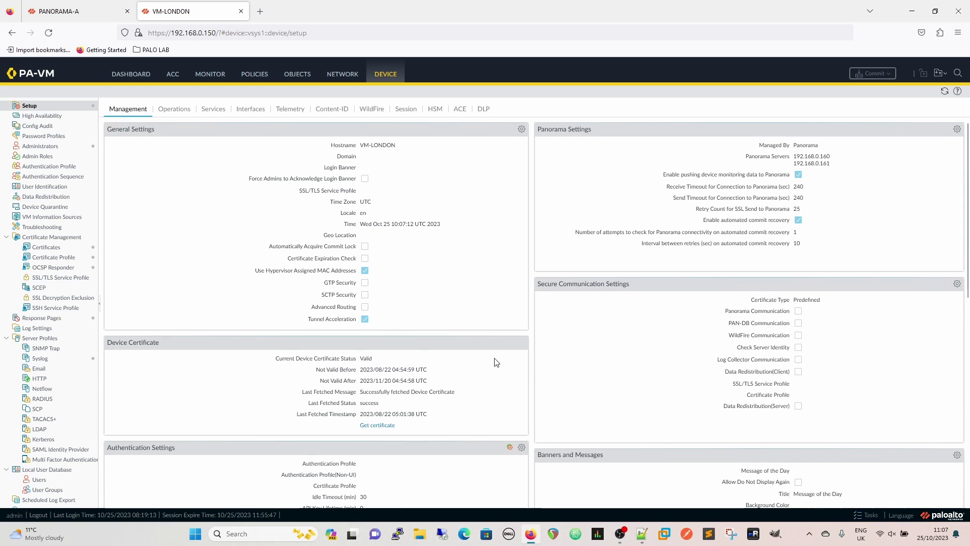
left_click(957, 129)
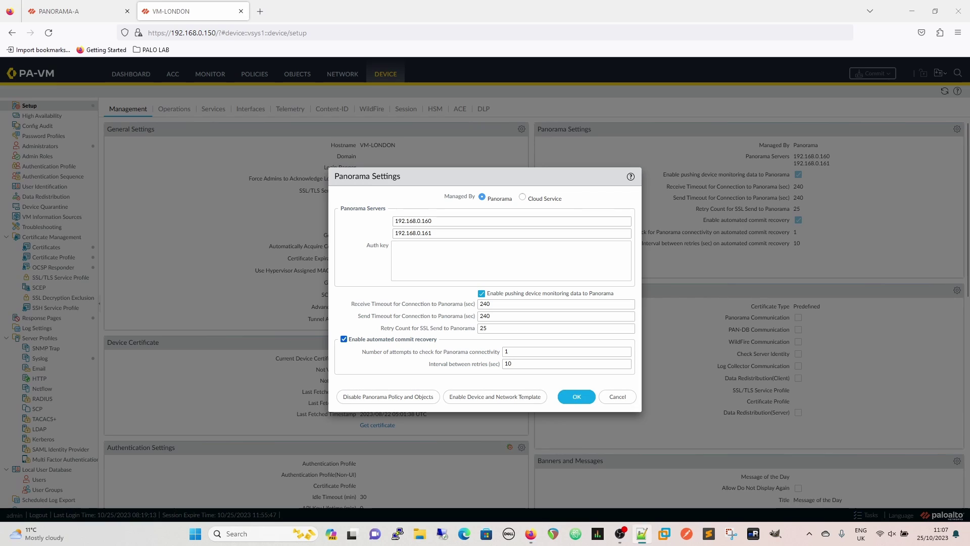
right_click(404, 243)
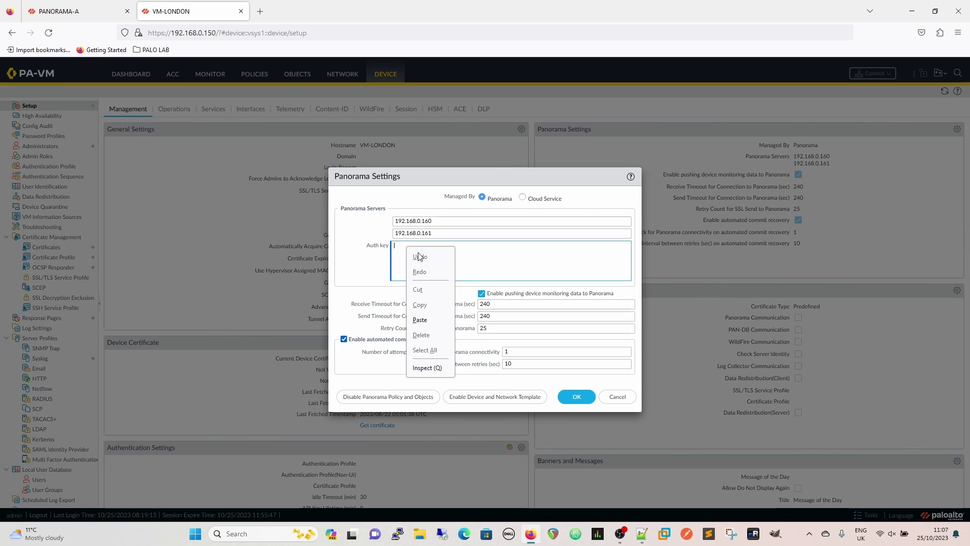
left_click(429, 323)
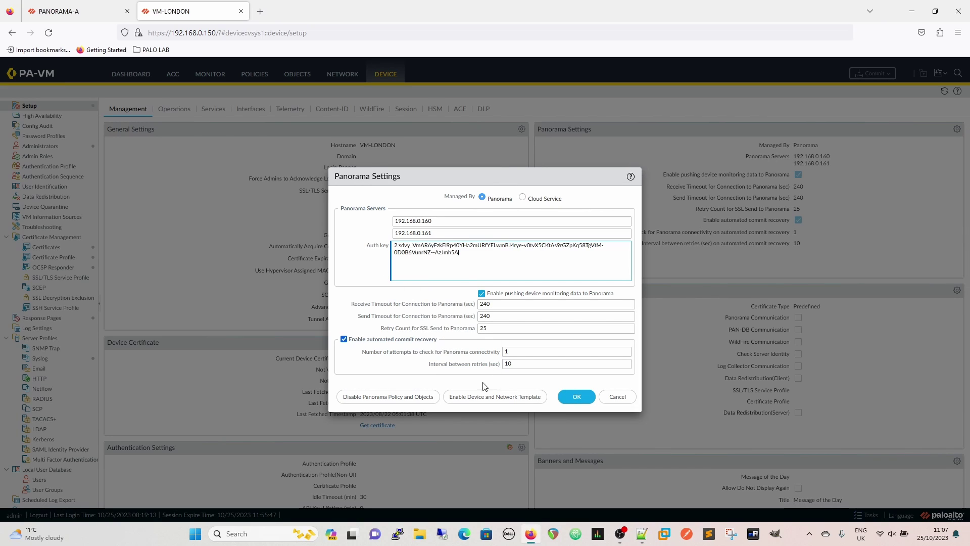
left_click(493, 397)
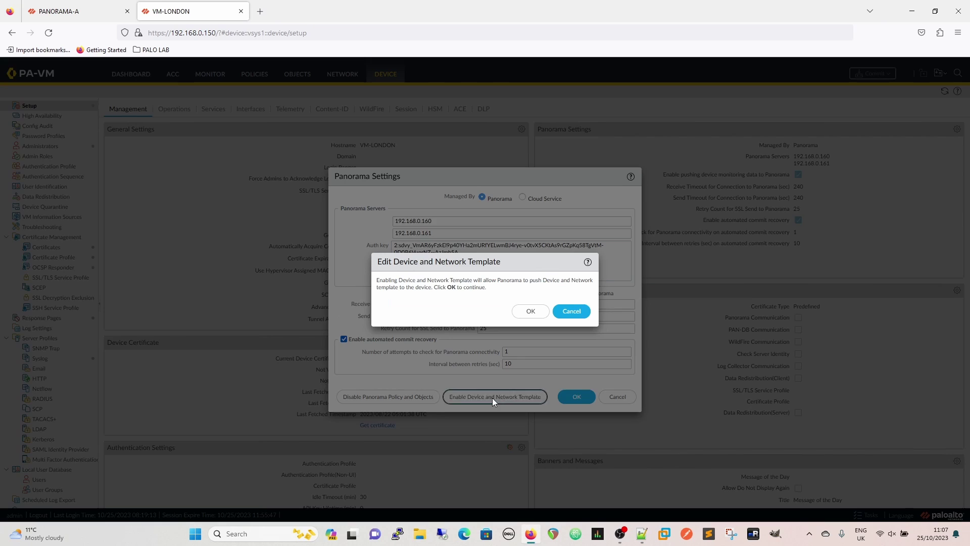
left_click(529, 312)
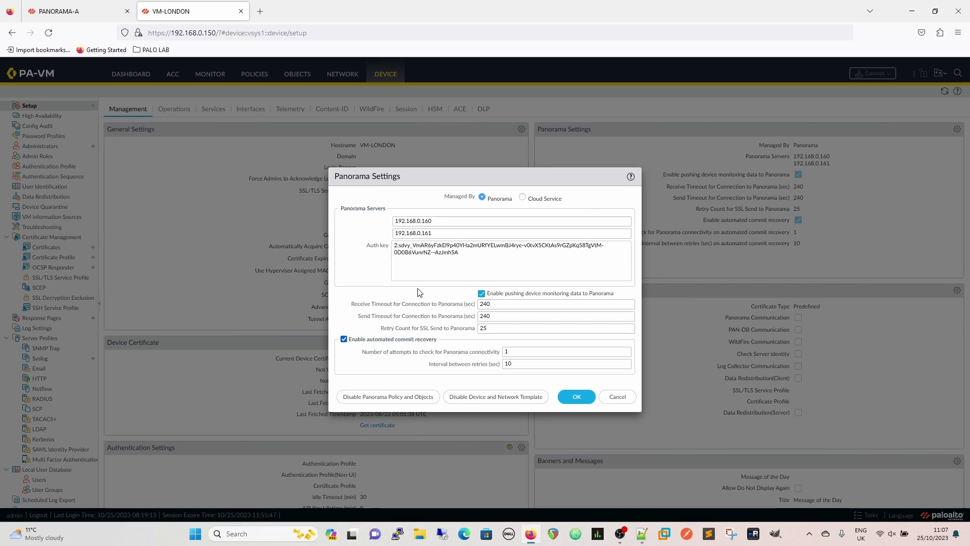
left_click(575, 396)
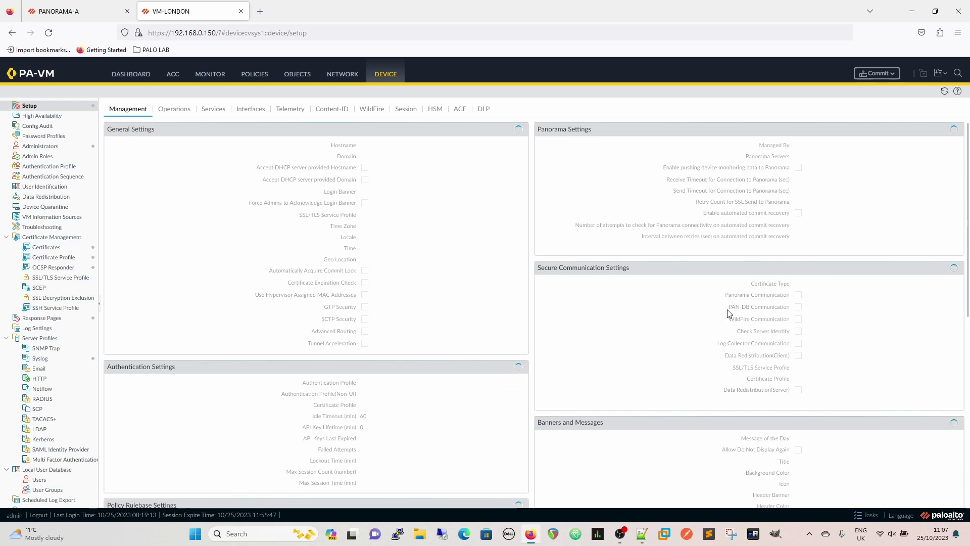
Commit all changes on VM-LONDON, close the commit status and review the firewall's Ethernet interfaces after refreshing.
left_click(876, 73)
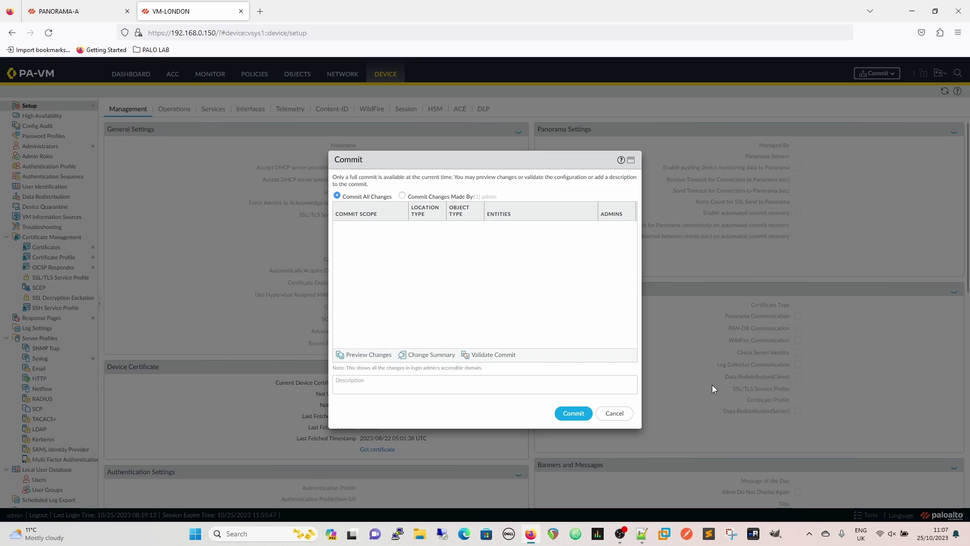
left_click(584, 413)
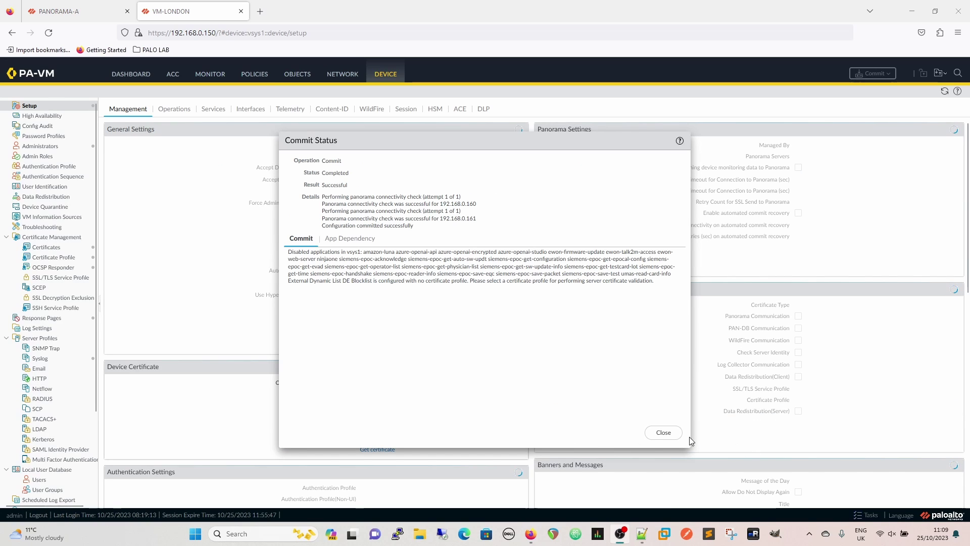
left_click(661, 433)
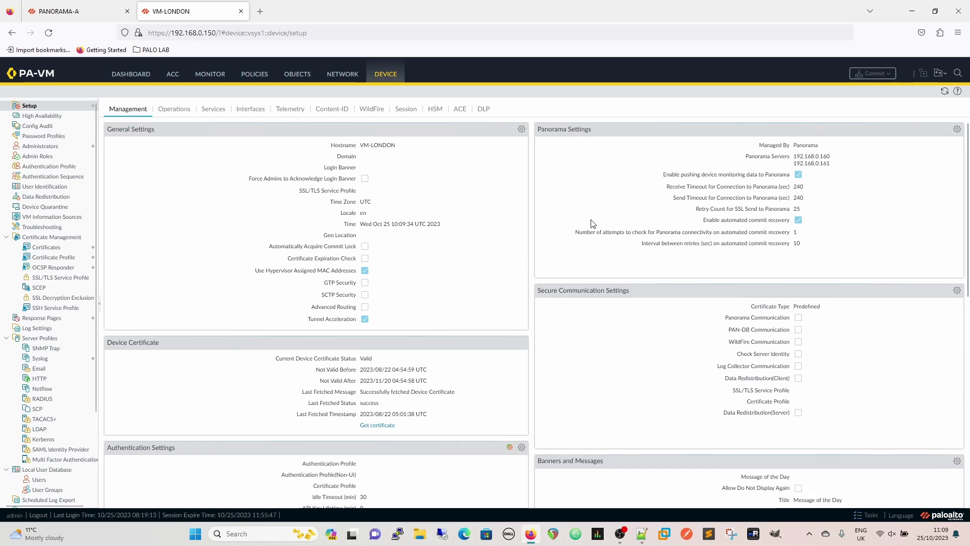
left_click(944, 92)
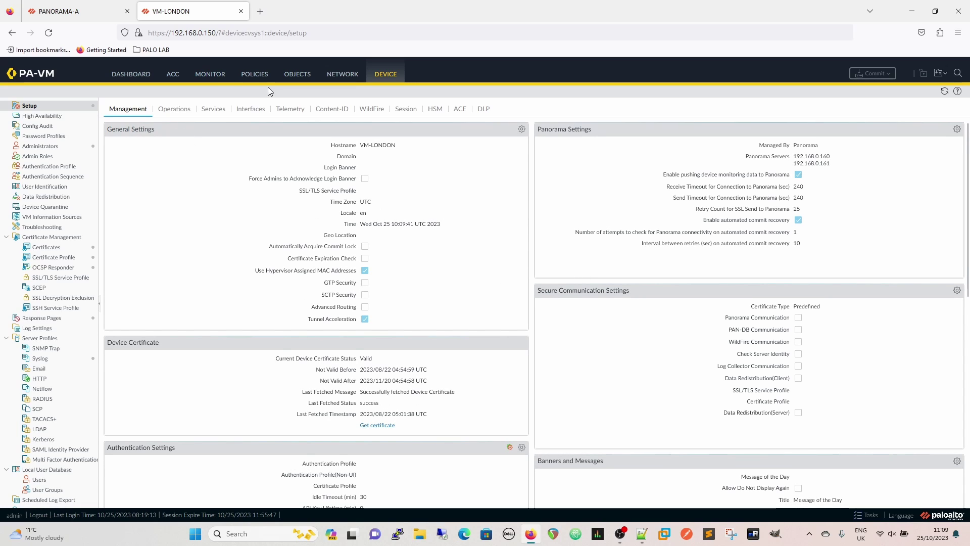
left_click(341, 76)
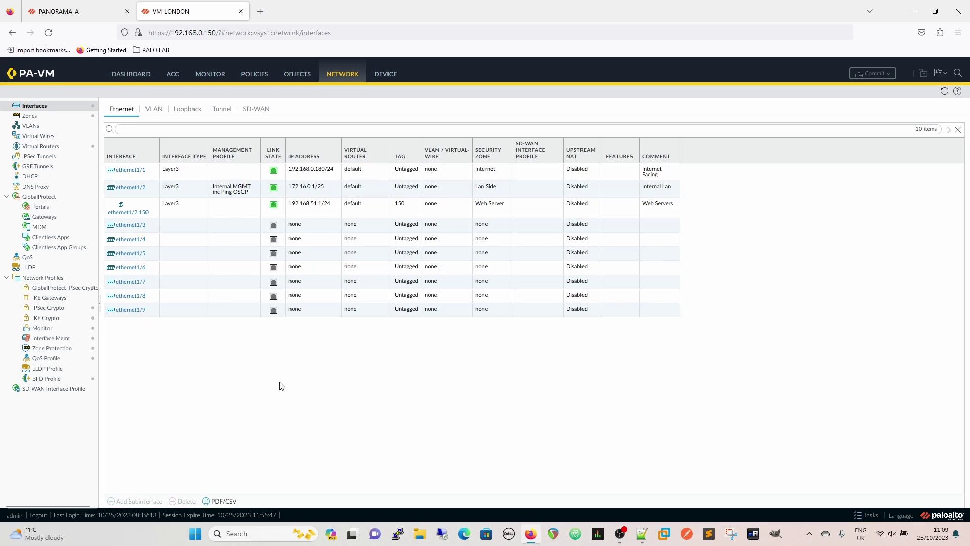
Switch to PANORAMA-A and push the STK_VM-LONDON template stack to VM-LONDON with Force Template Values enabled.
left_click(108, 11)
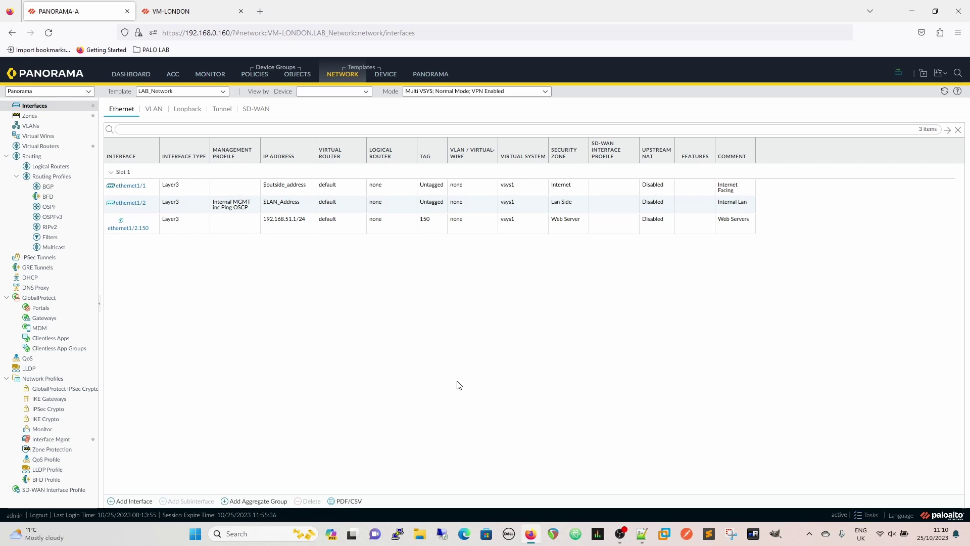
left_click(898, 74)
left_click(913, 98)
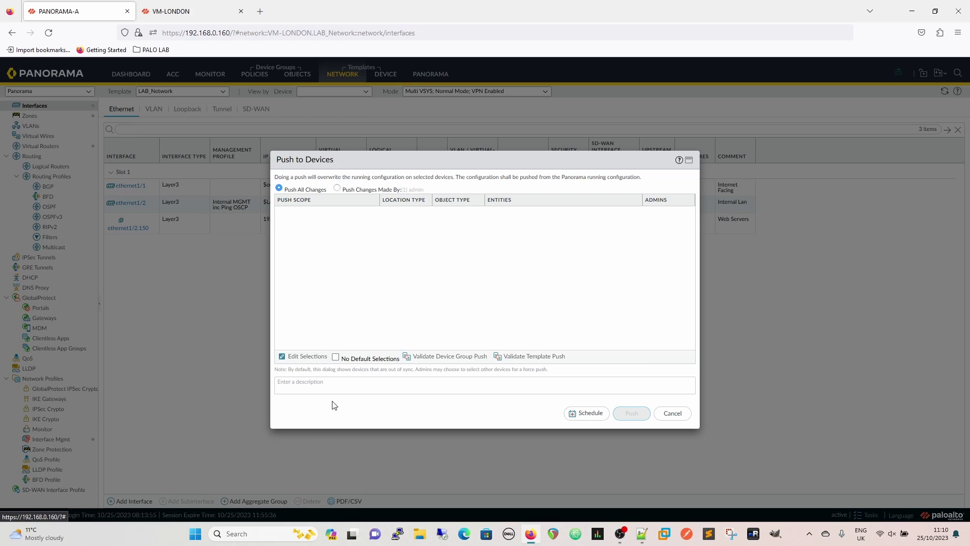
left_click(298, 357)
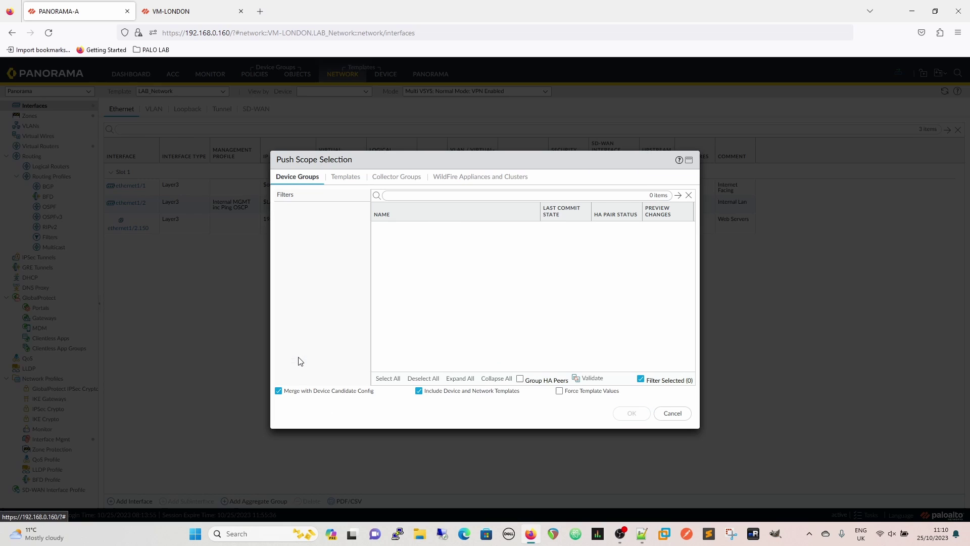
left_click(350, 177)
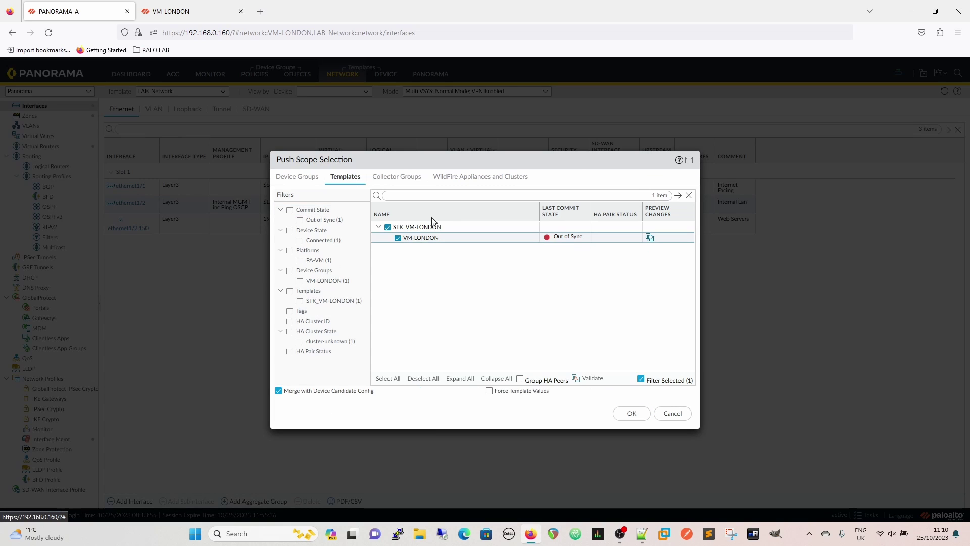
left_click(488, 390)
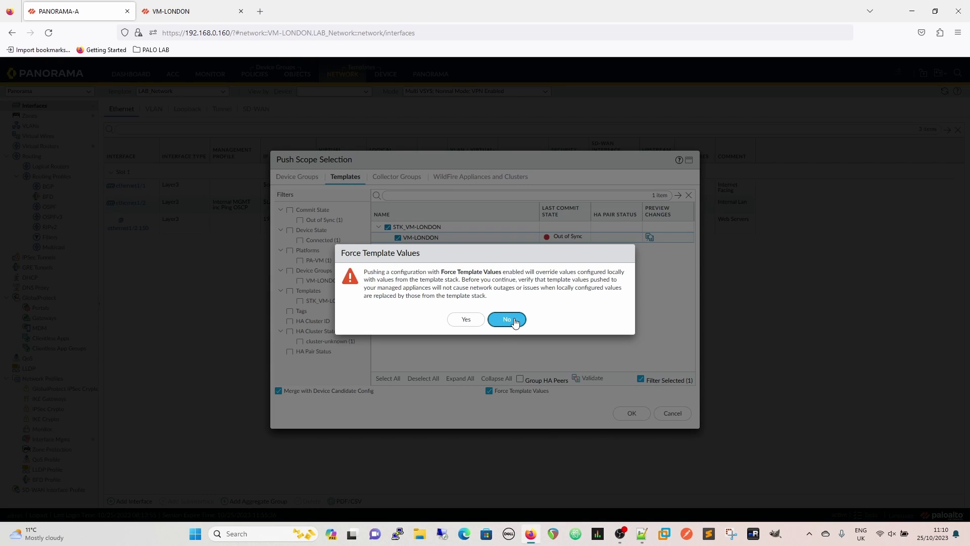
left_click(465, 320)
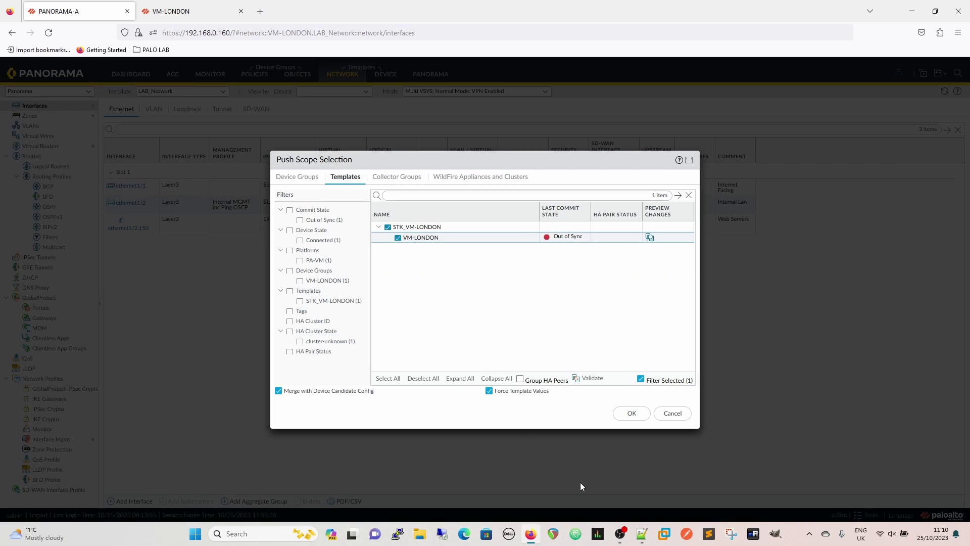
left_click(629, 417)
left_click(632, 414)
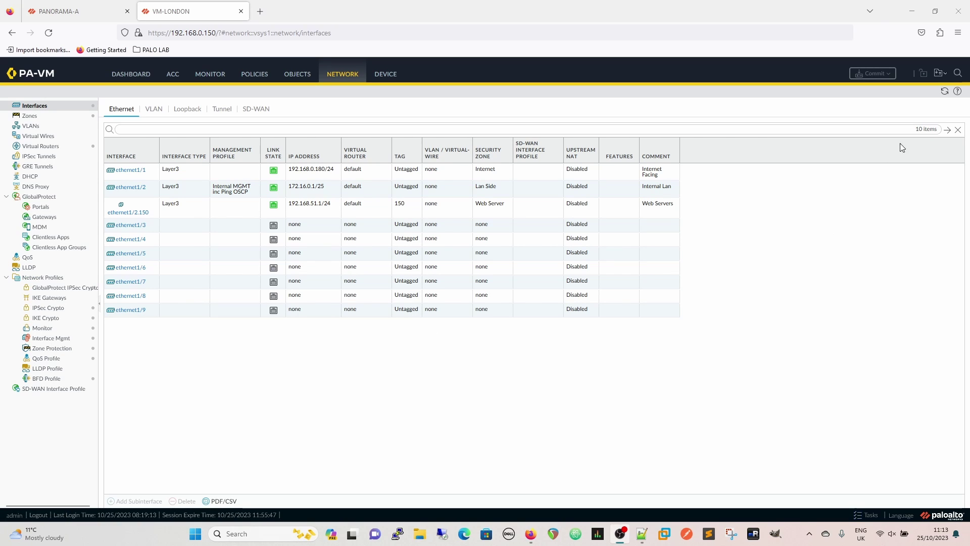
Refresh VM-LONDON's Ethernet interfaces to check their template source, and check the device's sync status in PANORAMA-A's managed devices summary.
left_click(944, 91)
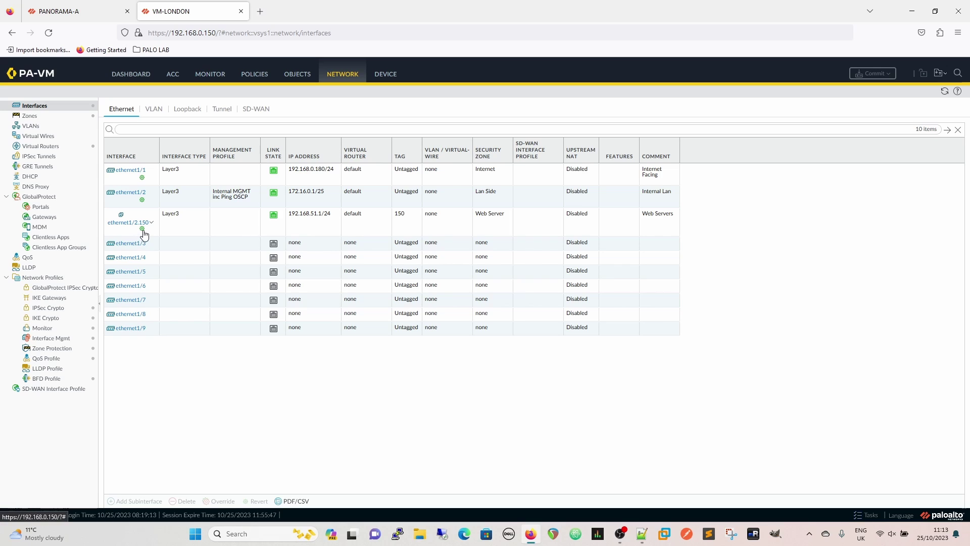
mouse_move(143, 234)
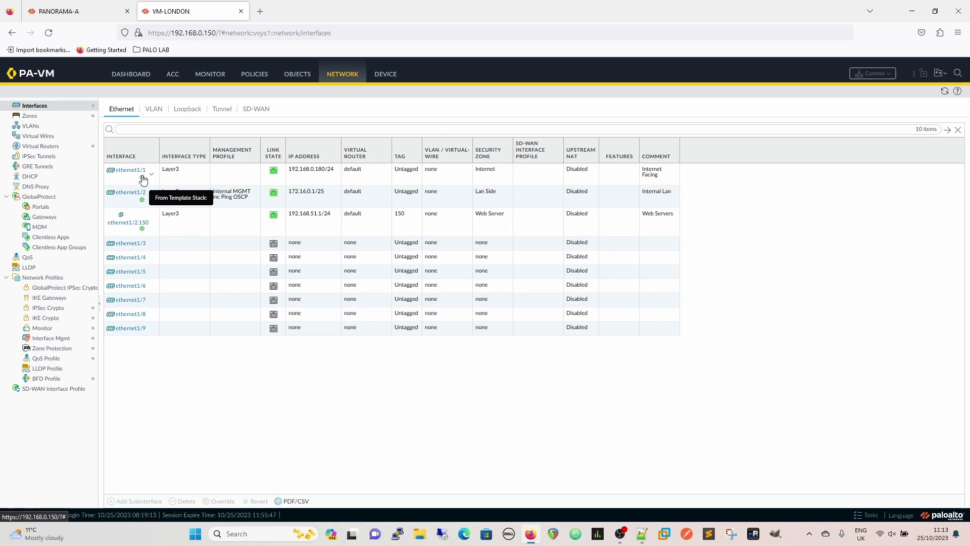
left_click(77, 3)
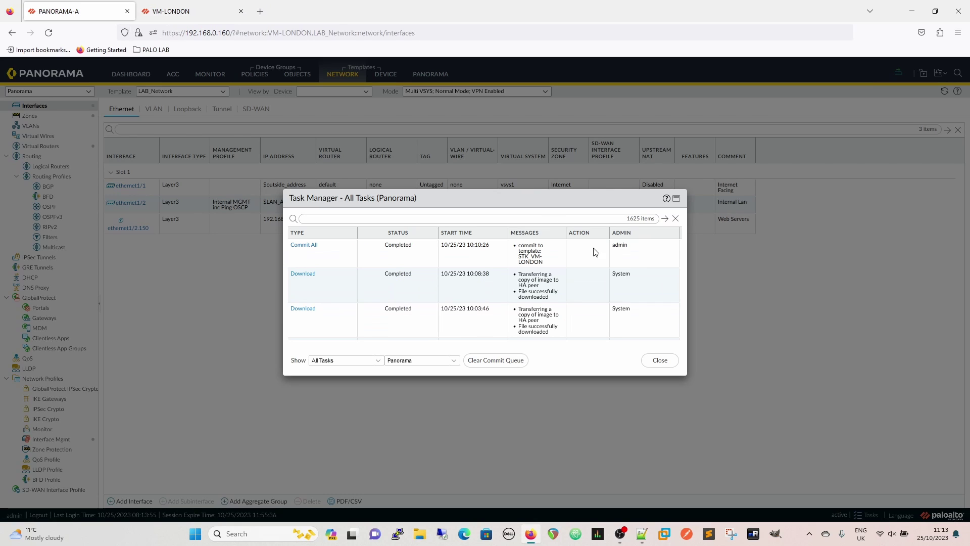
left_click(654, 360)
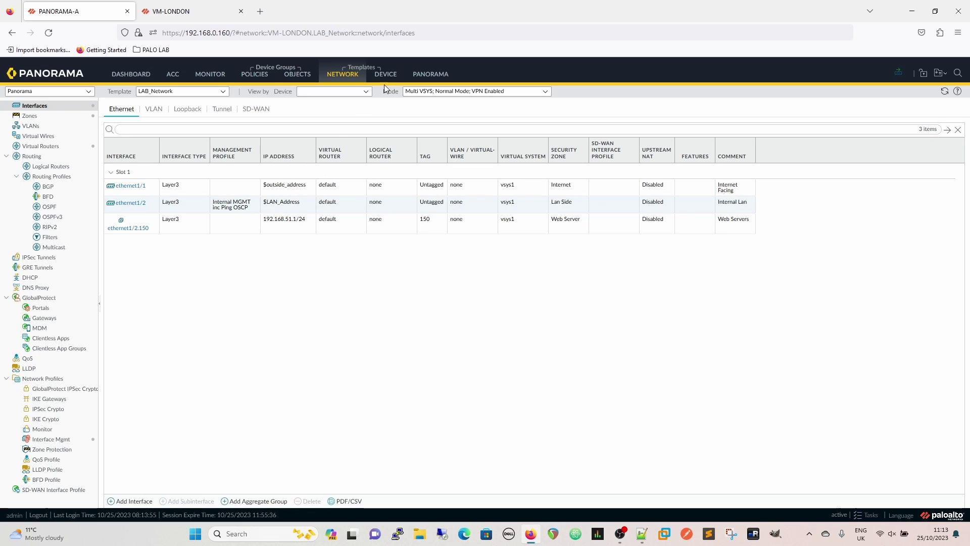
left_click(426, 78)
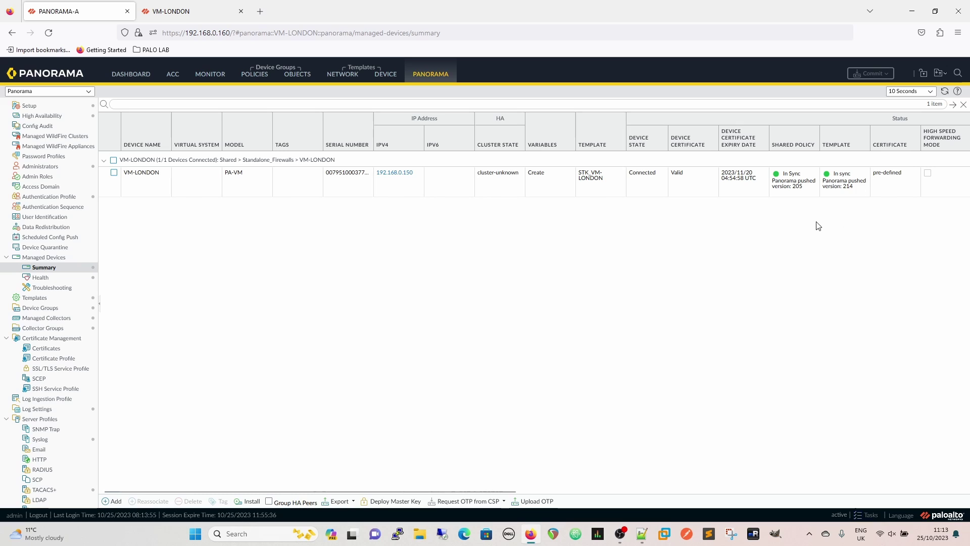
left_click(342, 73)
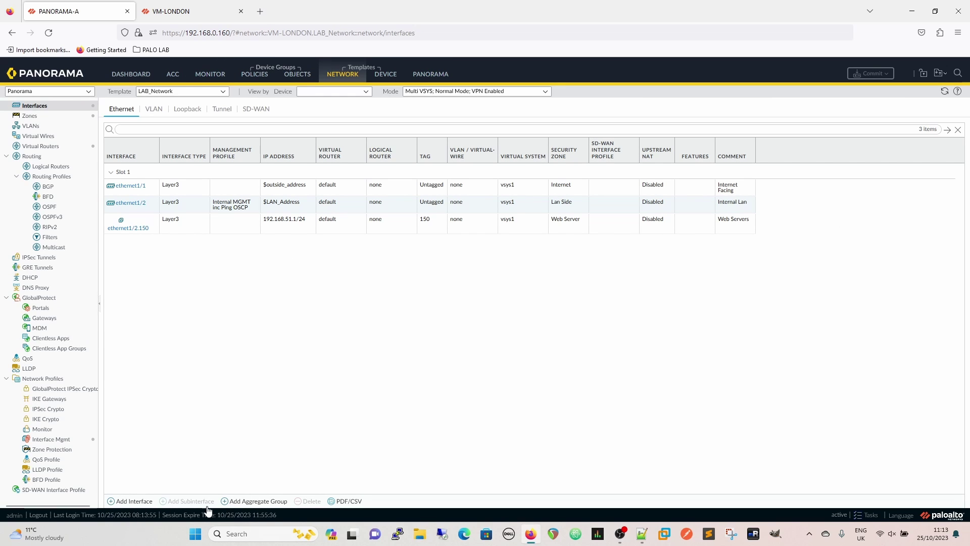
Add a Layer3 subinterface to ethernet1/2 in the LAB_Network template with subinterface number 560 and tag 560.
left_click(140, 209)
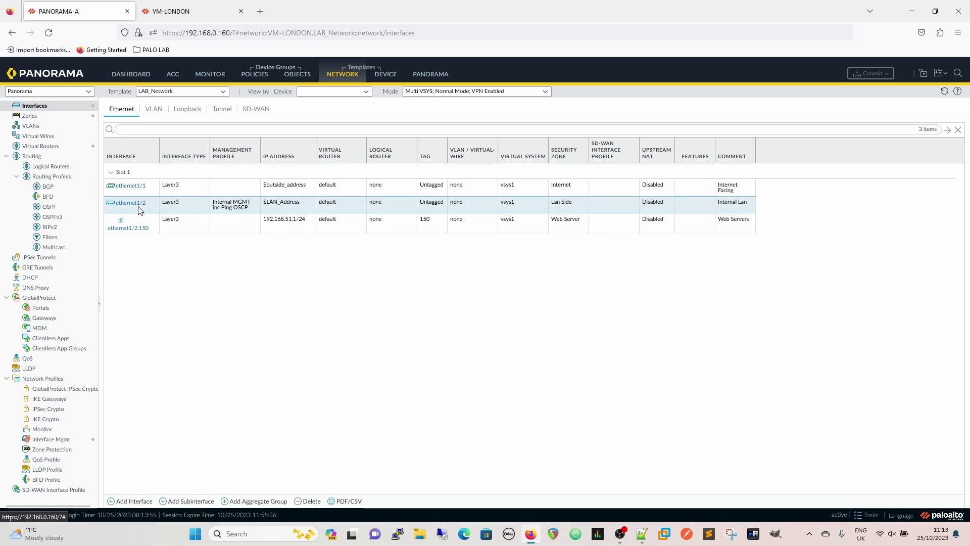
left_click(185, 502)
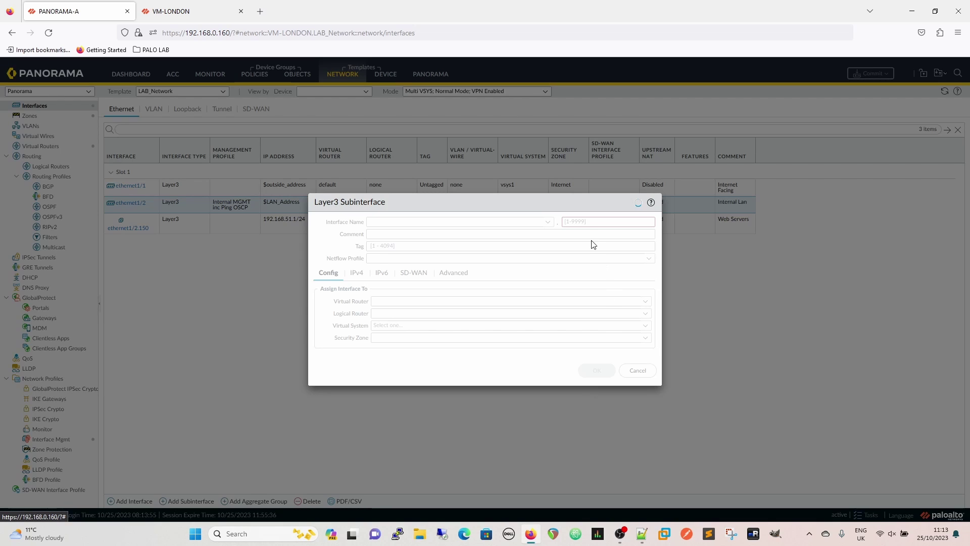
left_click(597, 223)
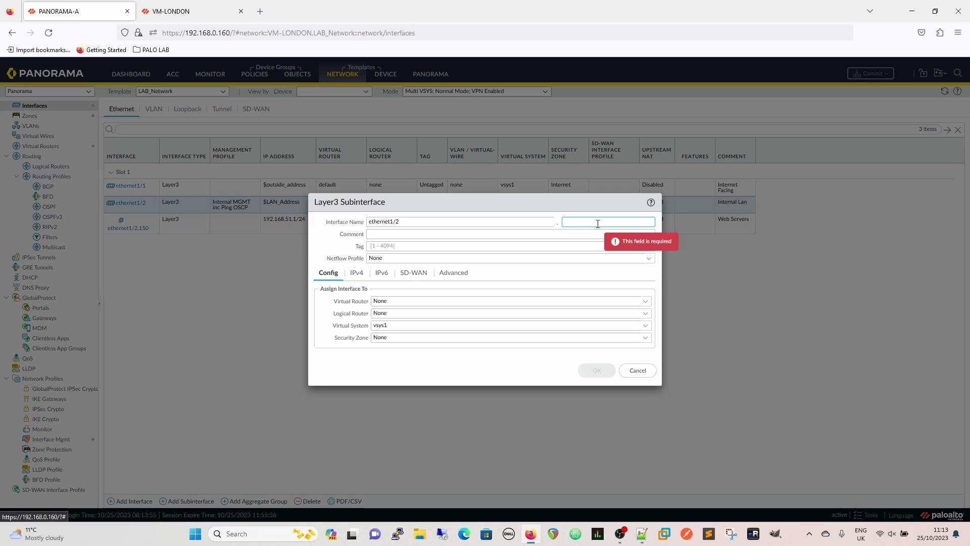
type("5656")
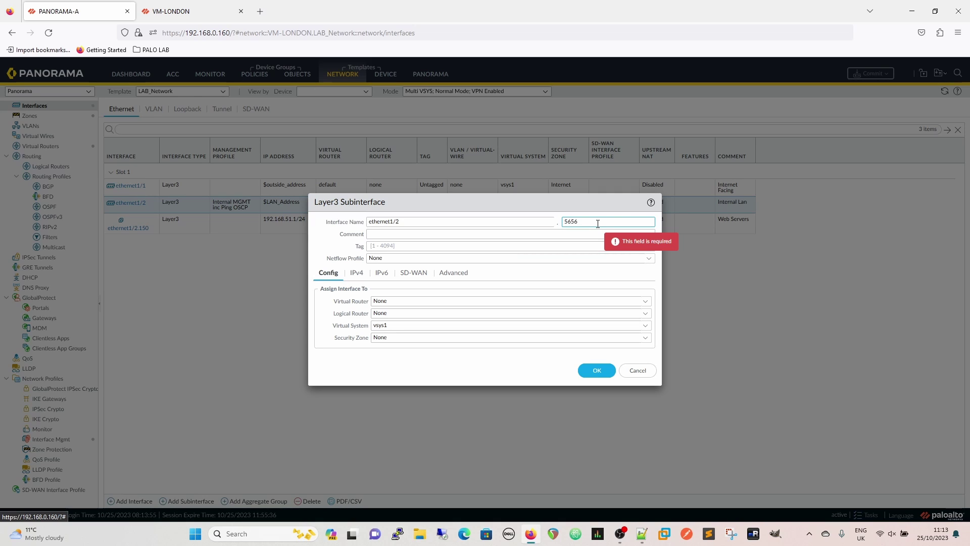
key("BackSpace")
key("BackSpace")
type("560")
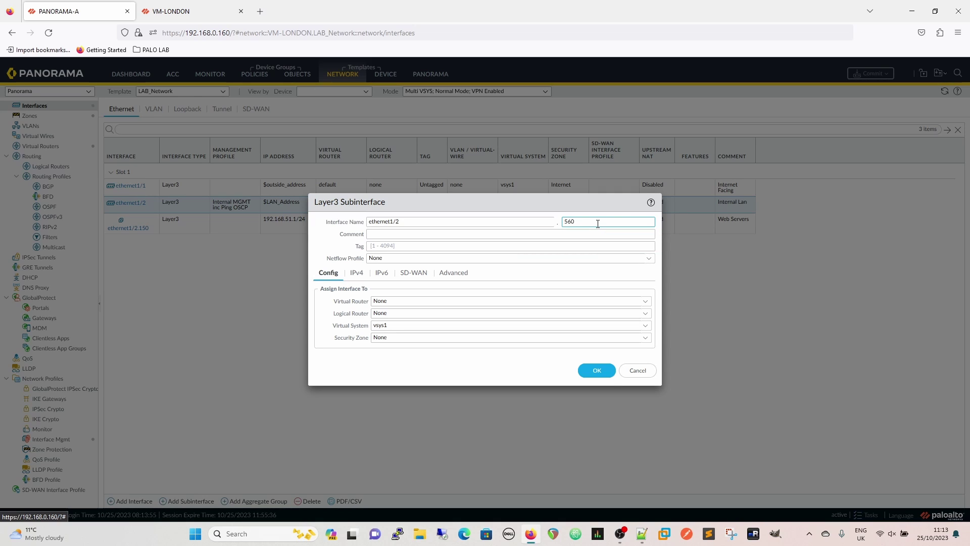
left_click(480, 246)
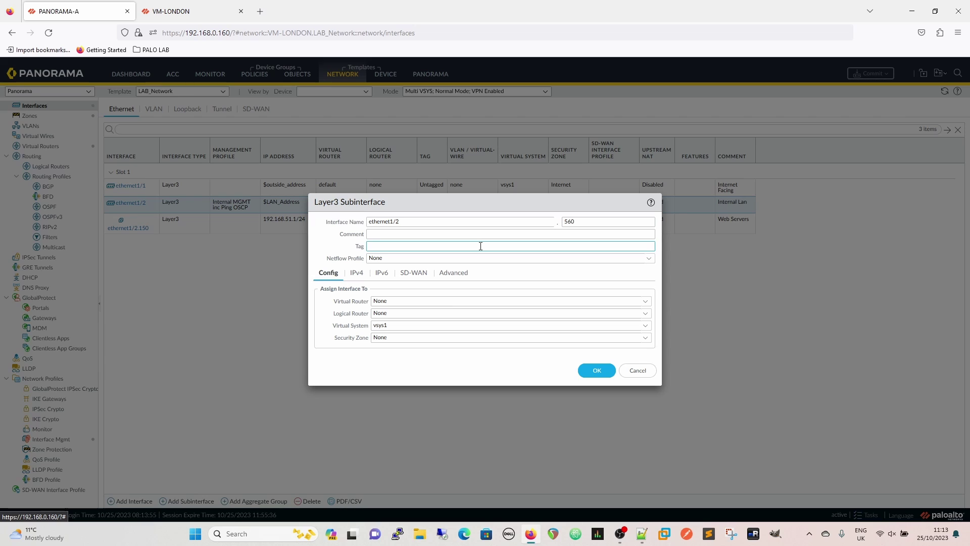
type("560")
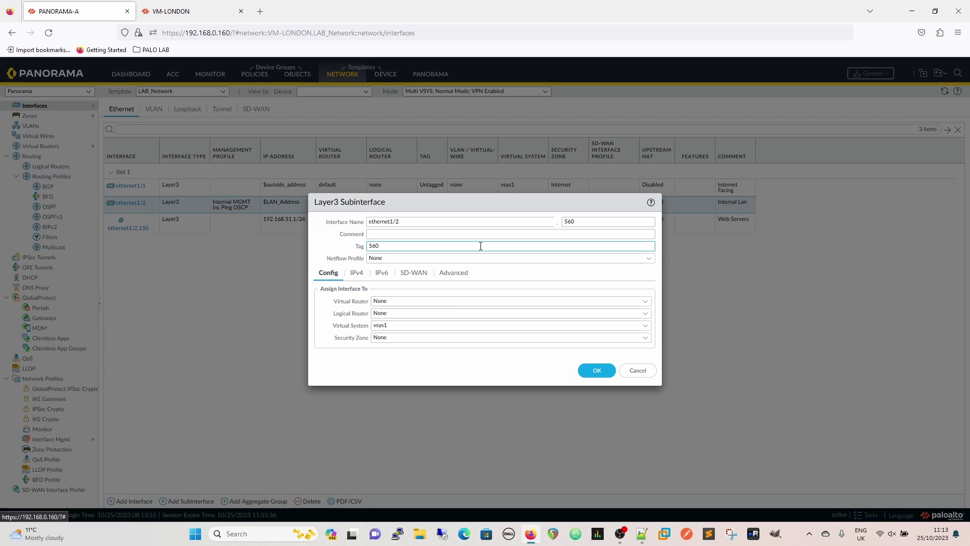
Assign the new subinterface to the default virtual router and the DB security zone.
left_click(645, 302)
left_click(402, 326)
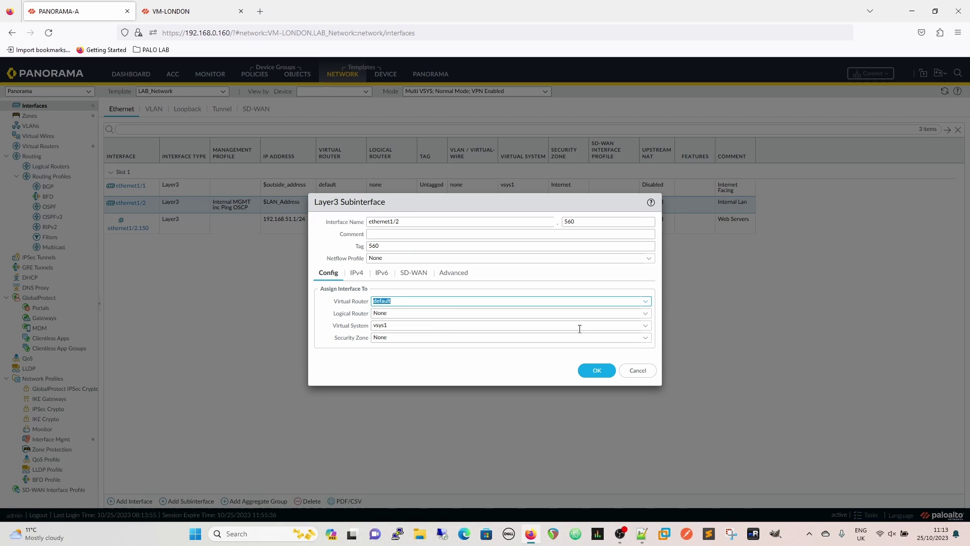
left_click(646, 342)
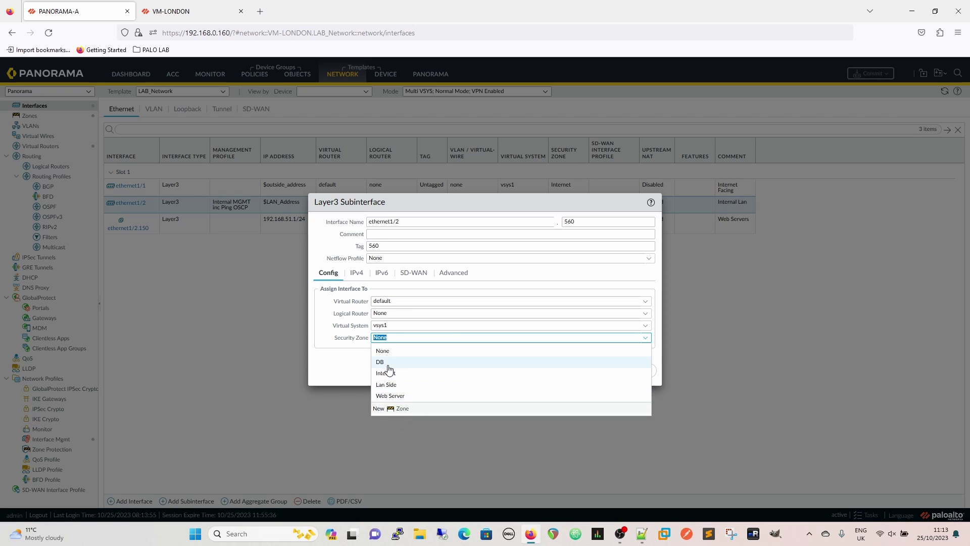
left_click(389, 365)
Give the subinterface the static IPv4 address 192.168.56.1/24 and save it.
left_click(357, 273)
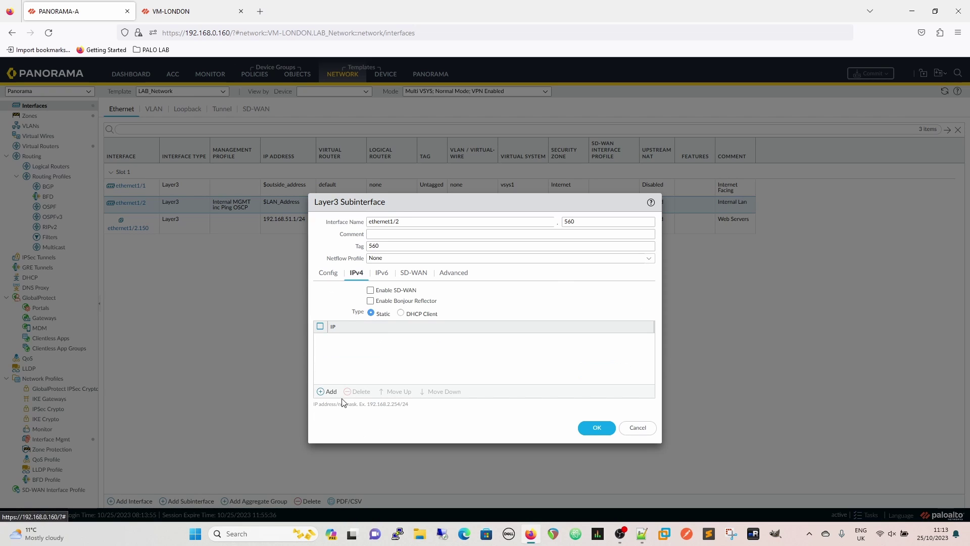
left_click(329, 392)
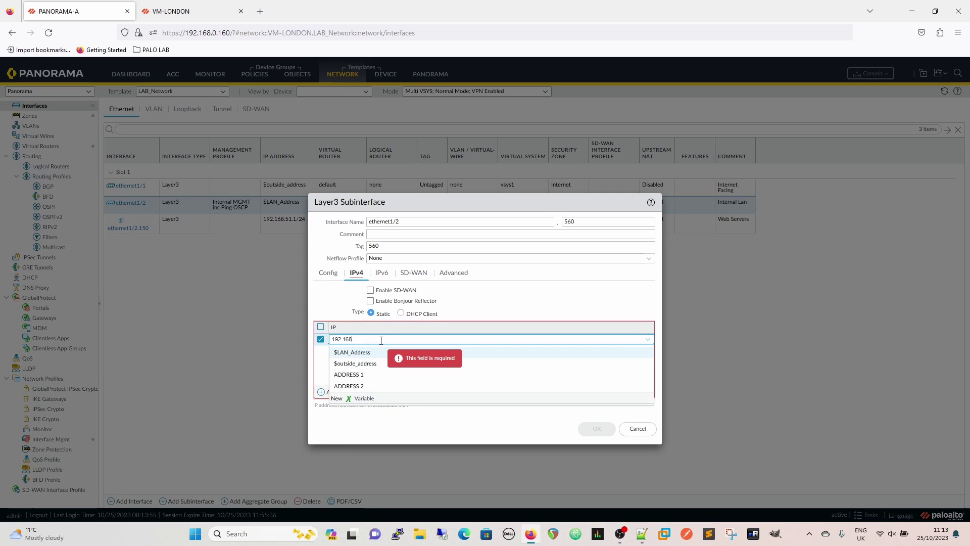
type("192.168.56.1/")
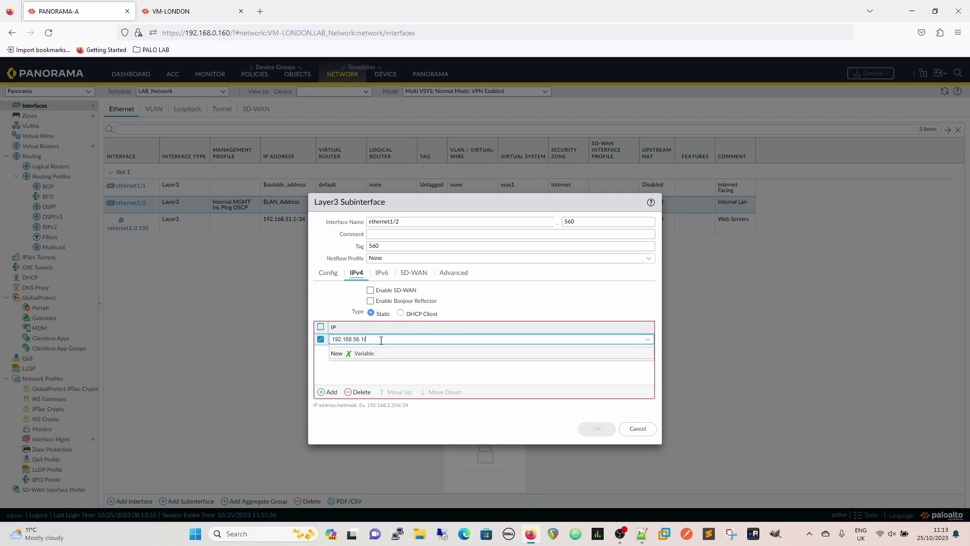
key("Num_Lock")
type("24")
left_click(488, 303)
left_click(598, 429)
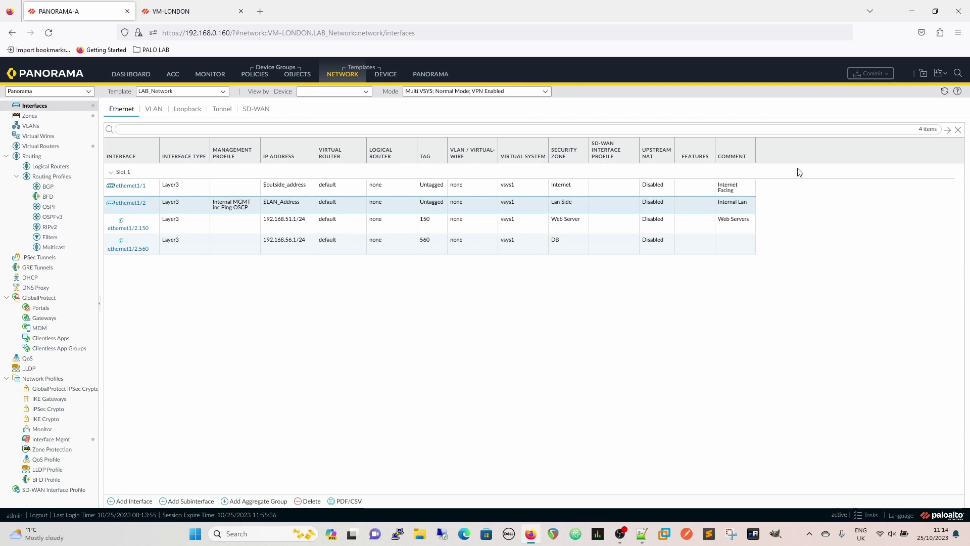
Commit the admin's LAB_Network template changes to Panorama and push the STK_VM-LONDON template stack to VM-LONDON.
left_click(870, 73)
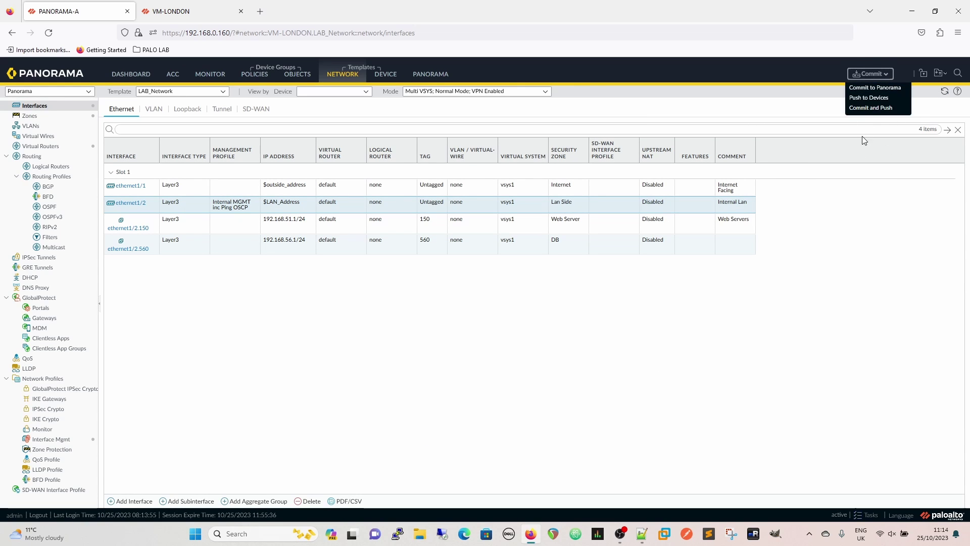
left_click(870, 107)
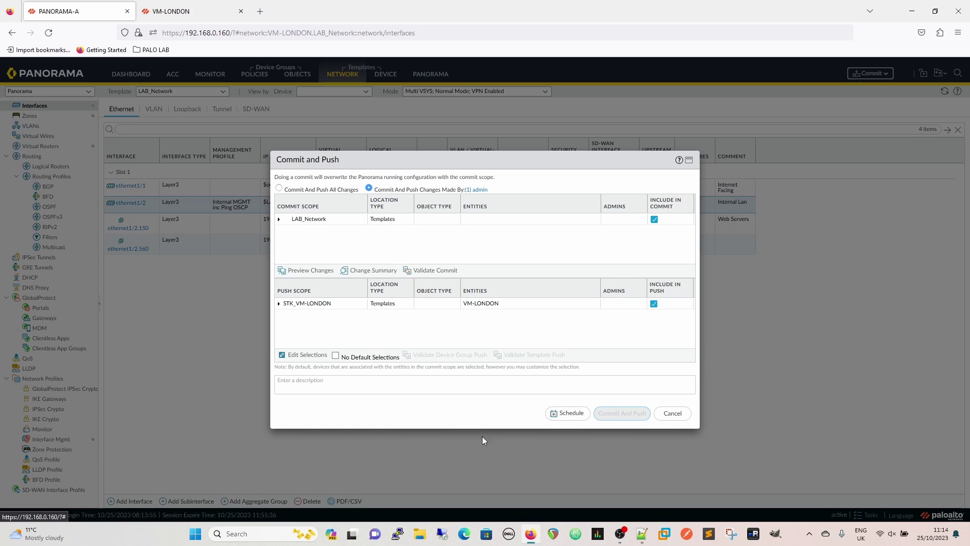
left_click(621, 414)
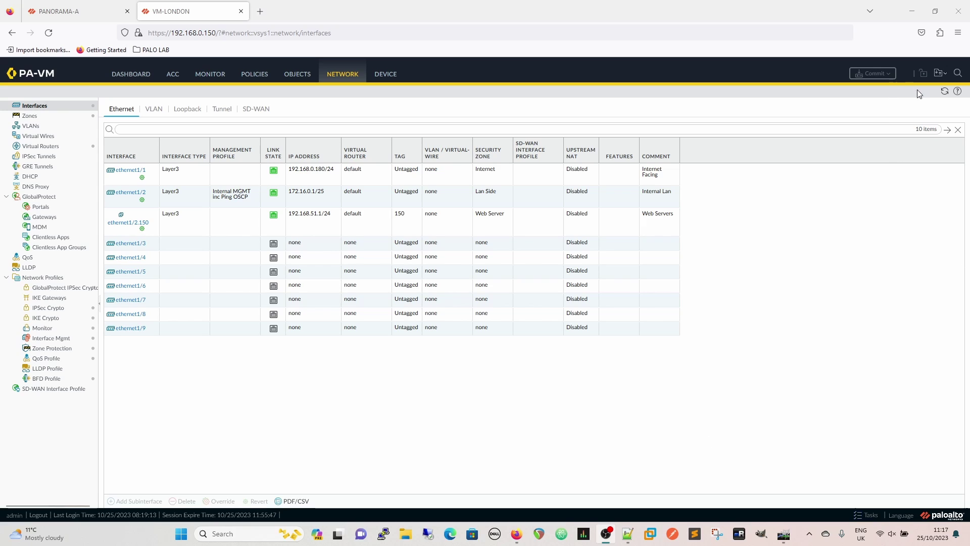
Refresh VM-LONDON's Ethernet interfaces, check the template source of ethernet1/2.560, and compare with PANORAMA-A's LAB_Network interfaces.
left_click(943, 95)
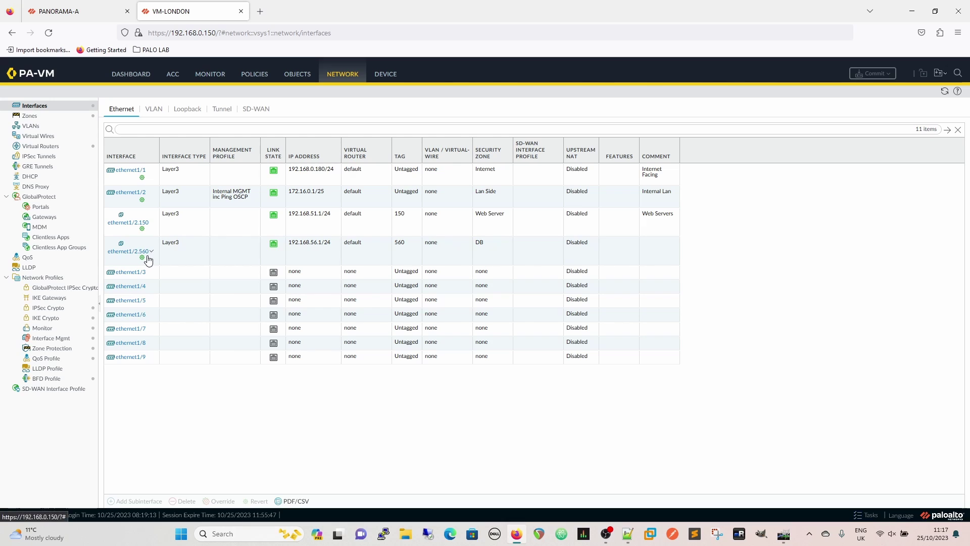
mouse_move(142, 258)
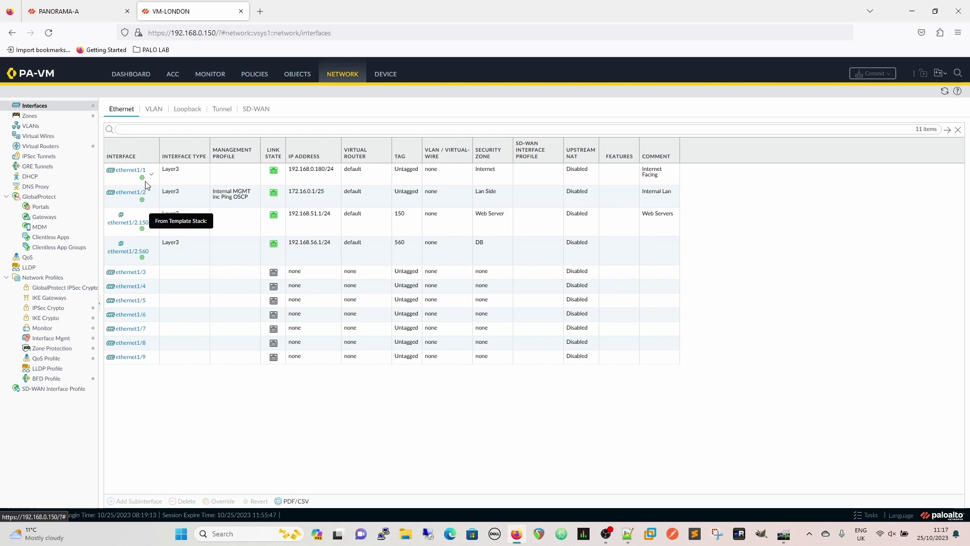
left_click(79, 13)
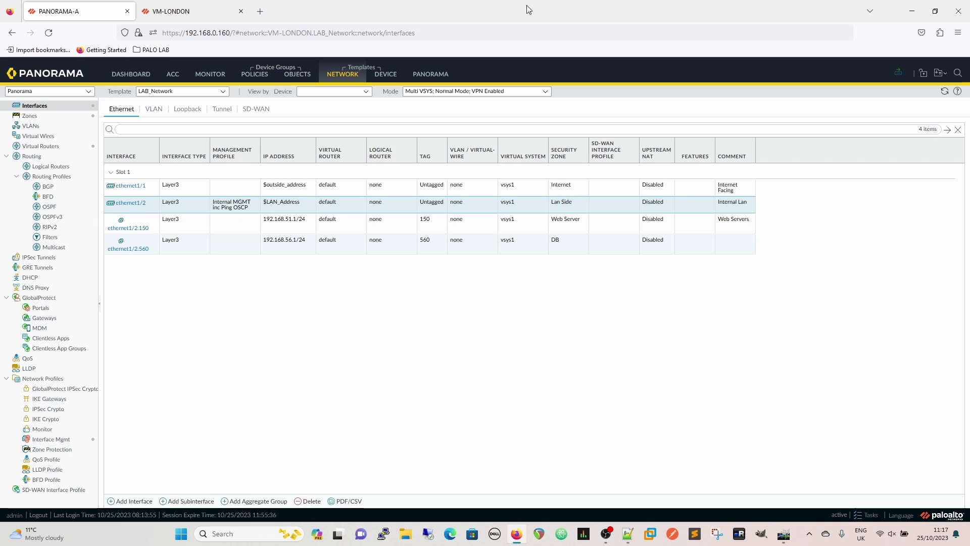
left_click(187, 13)
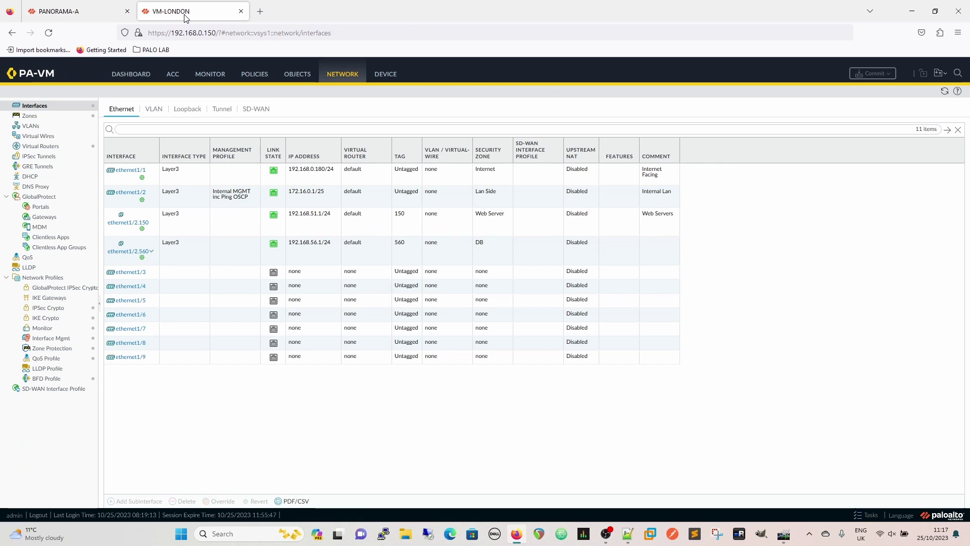
Check the template source of the servers in VM-LONDON's Panorama Settings without changing anything, and review the firewall's virtual routers.
left_click(385, 74)
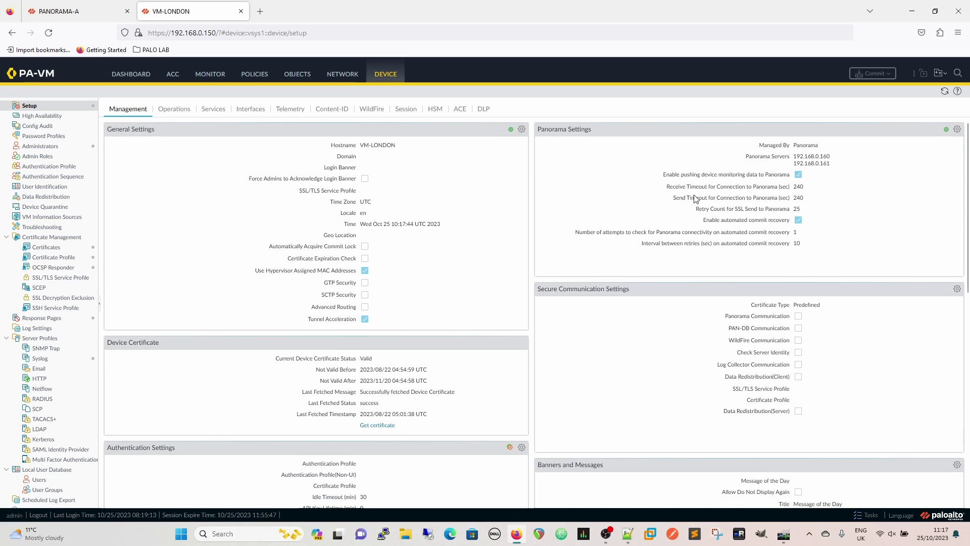
left_click(957, 129)
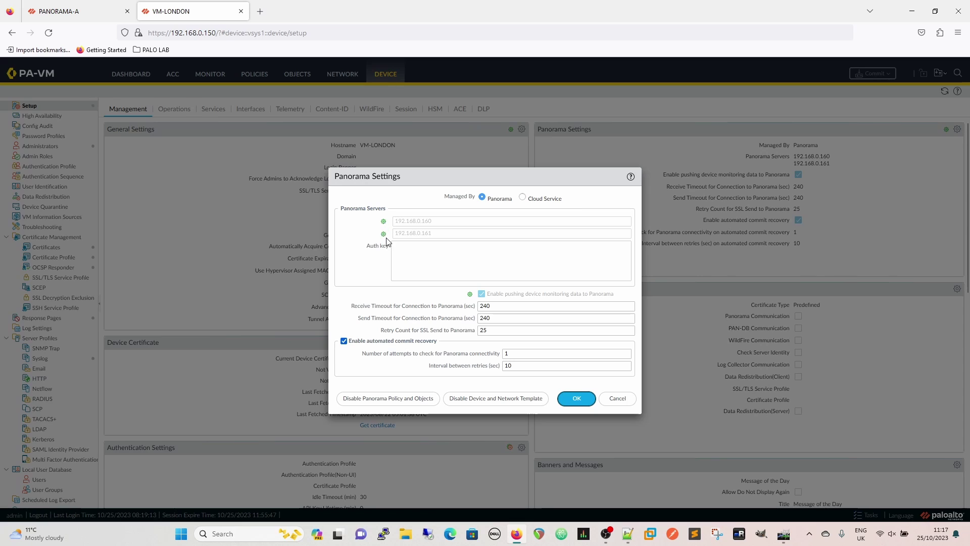
mouse_move(386, 239)
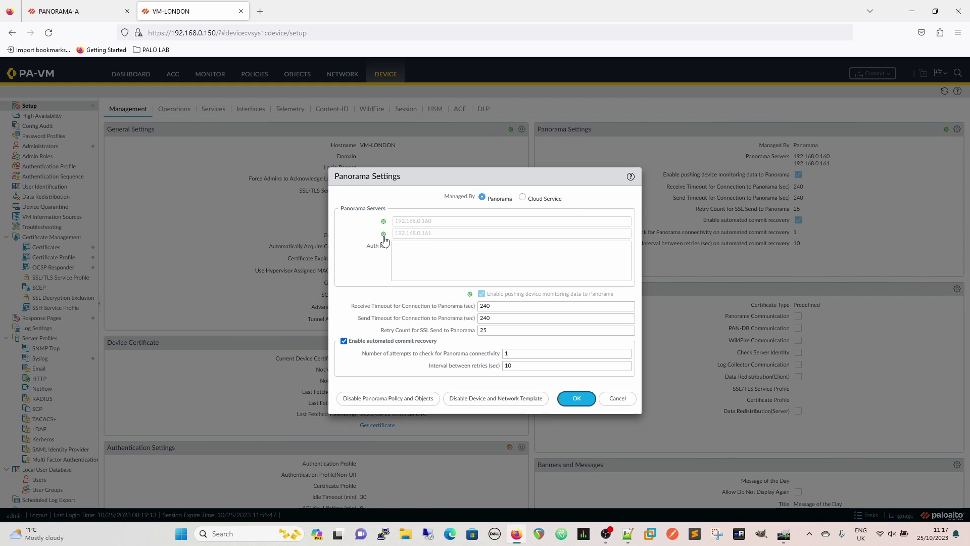
left_click(617, 398)
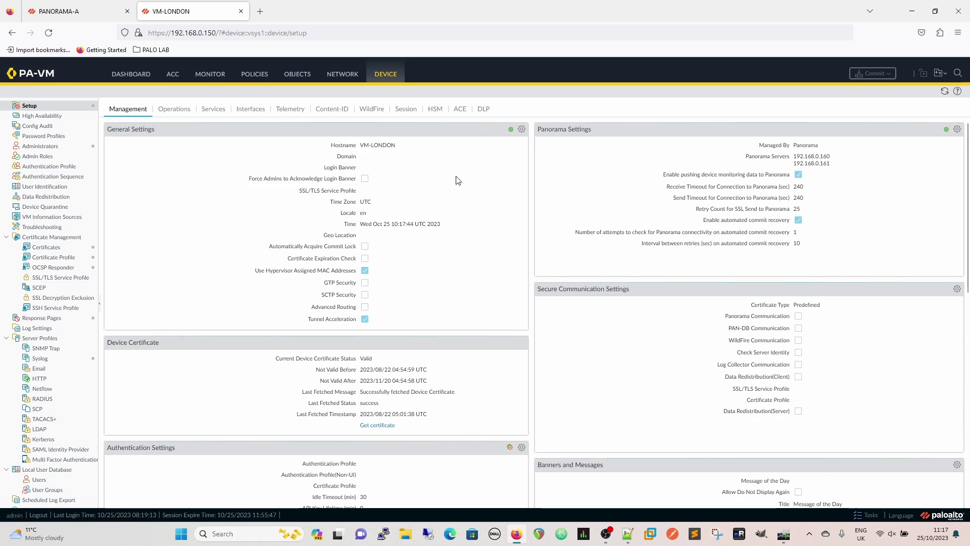
left_click(343, 74)
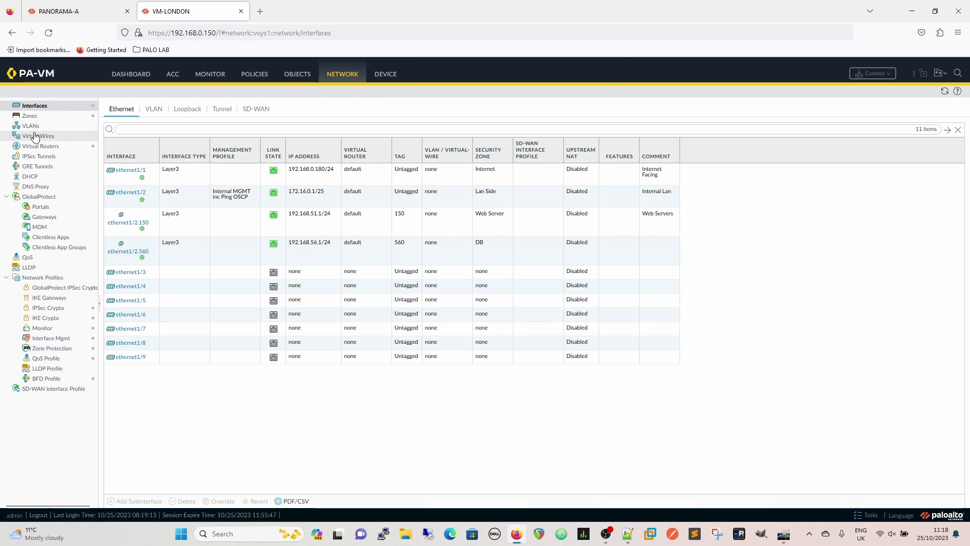
left_click(41, 146)
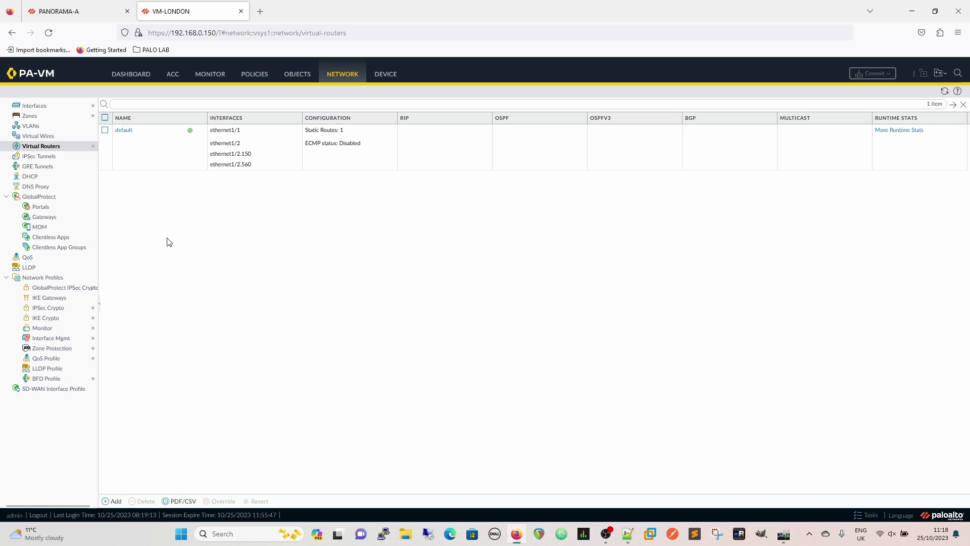